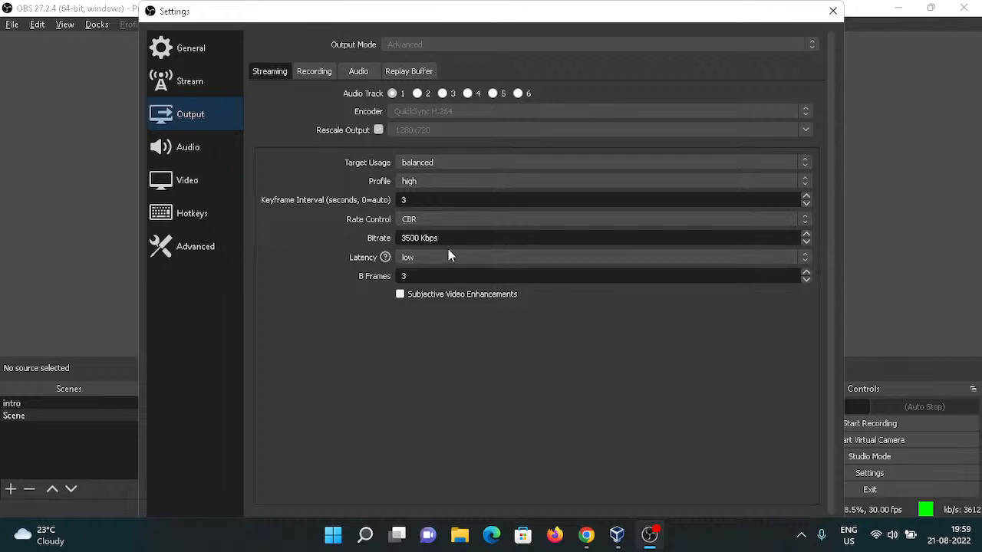
Set the streaming encoder latency to normal and save the output settings.
{"action": "left_click", "coordinate": [449, 258]}
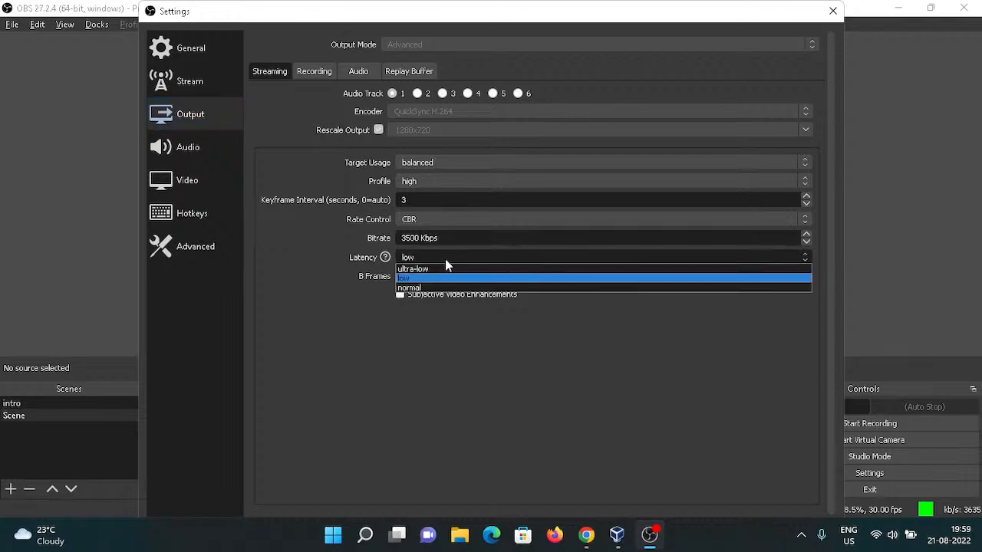
{"action": "left_click", "coordinate": [420, 288]}
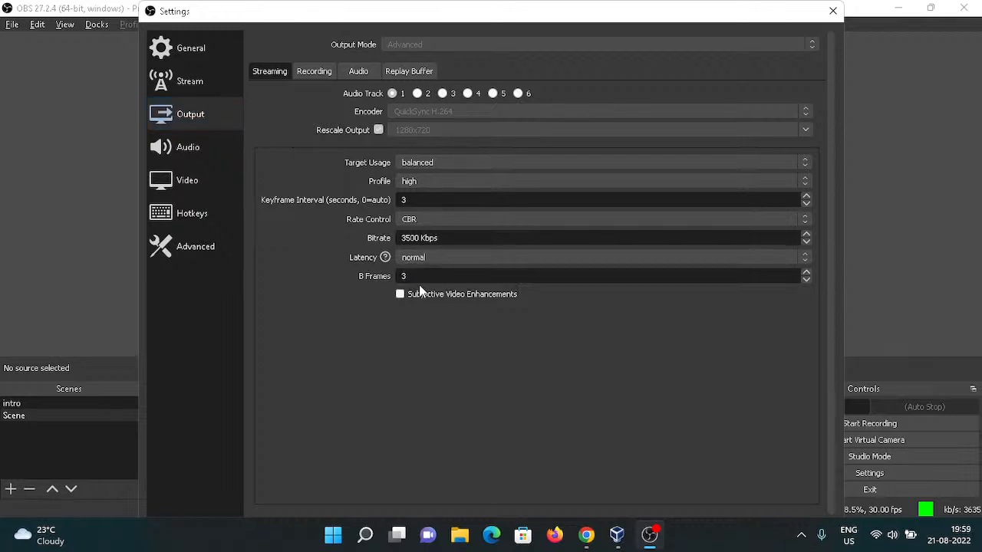
{"action": "left_click", "coordinate": [833, 10]}
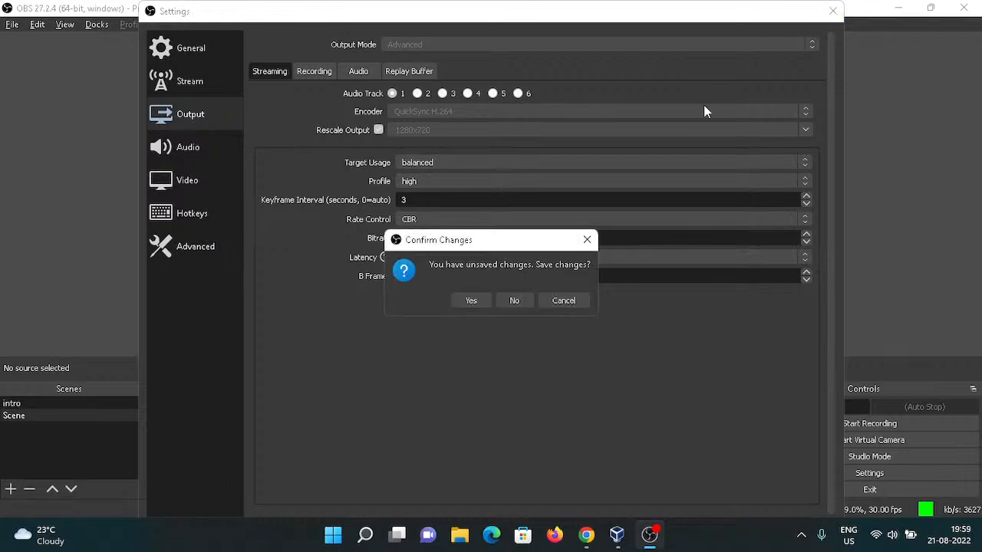
{"action": "left_click", "coordinate": [474, 300]}
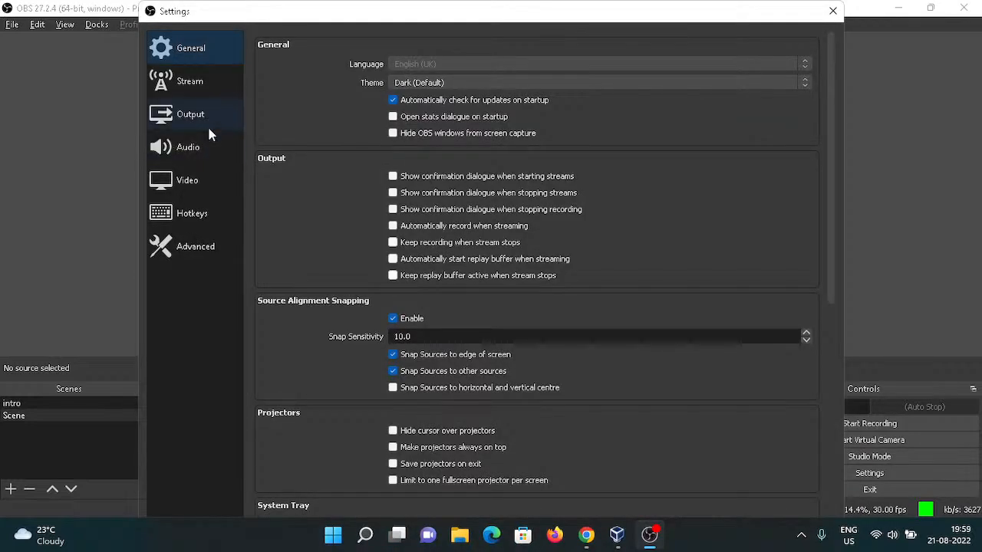
Reopen the output settings, set the streaming bitrate to 7000 Kbps, and save the changes.
{"action": "left_click", "coordinate": [209, 116]}
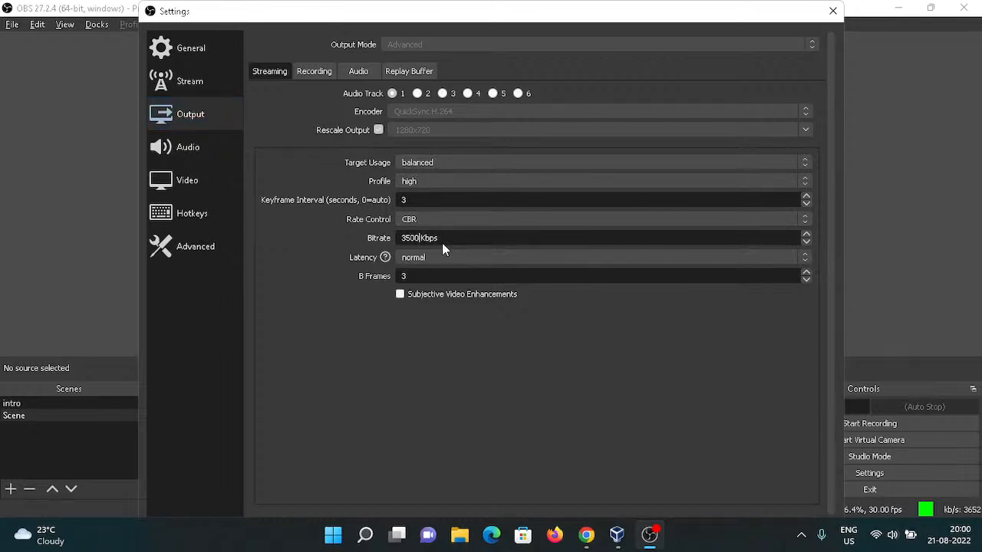
{"action": "key", "text": "BackSpace"}
{"action": "key", "text": "BackSpace"}
{"action": "key", "text": "BackSpace"}
{"action": "key", "text": "BackSpace"}
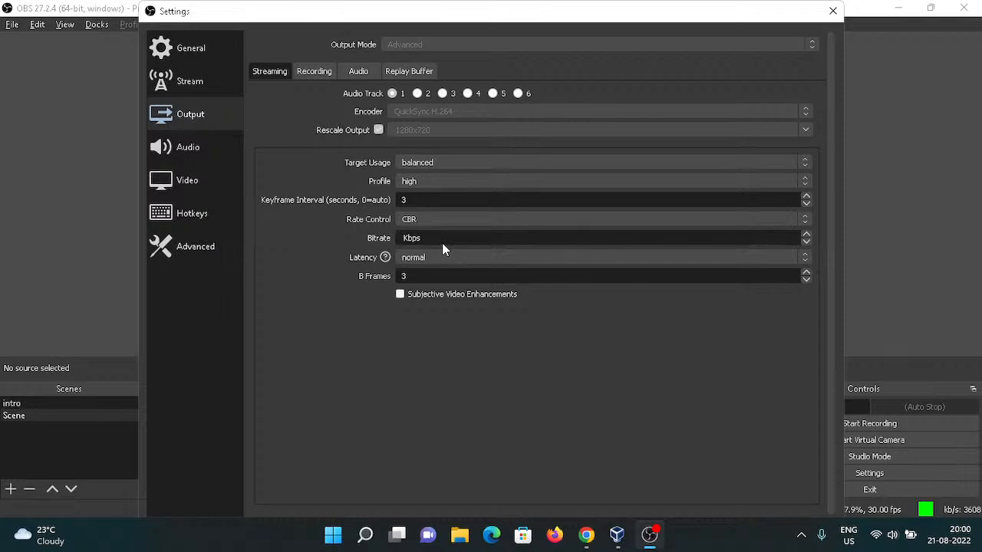
{"action": "type", "text": "7000"}
{"action": "left_click", "coordinate": [833, 11]}
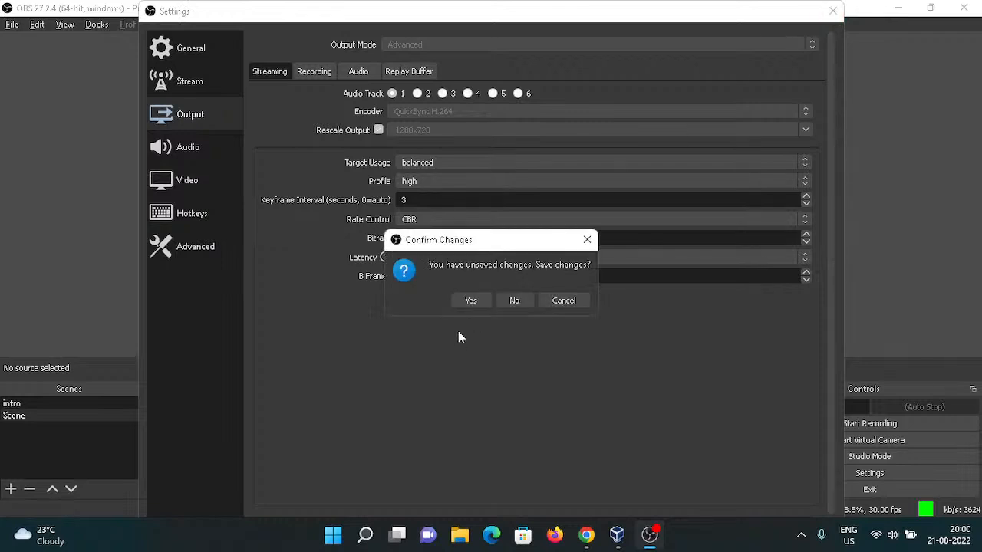
{"action": "left_click", "coordinate": [479, 301]}
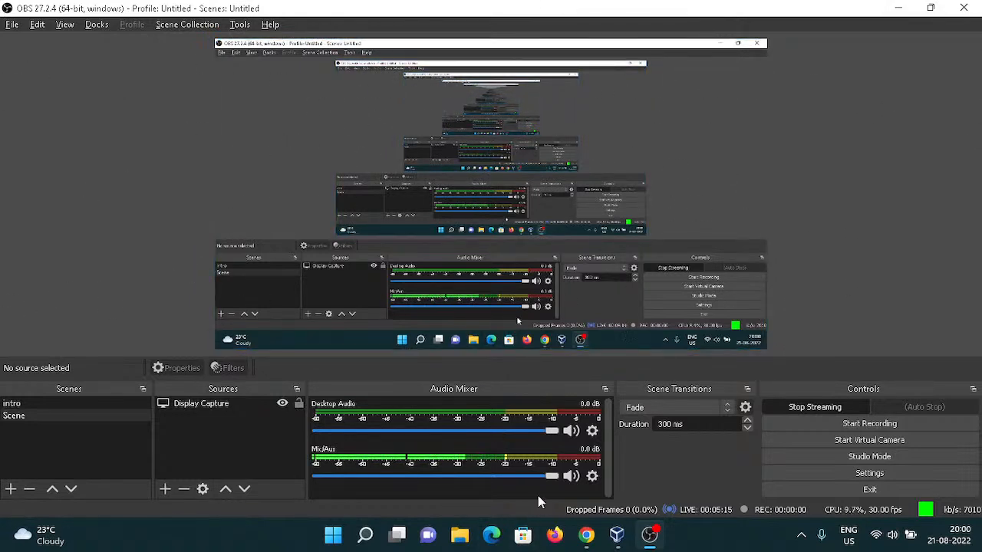
Switch to the browser and search Google for linux mint.
{"action": "left_click", "coordinate": [600, 541]}
{"action": "left_click", "coordinate": [276, 17]}
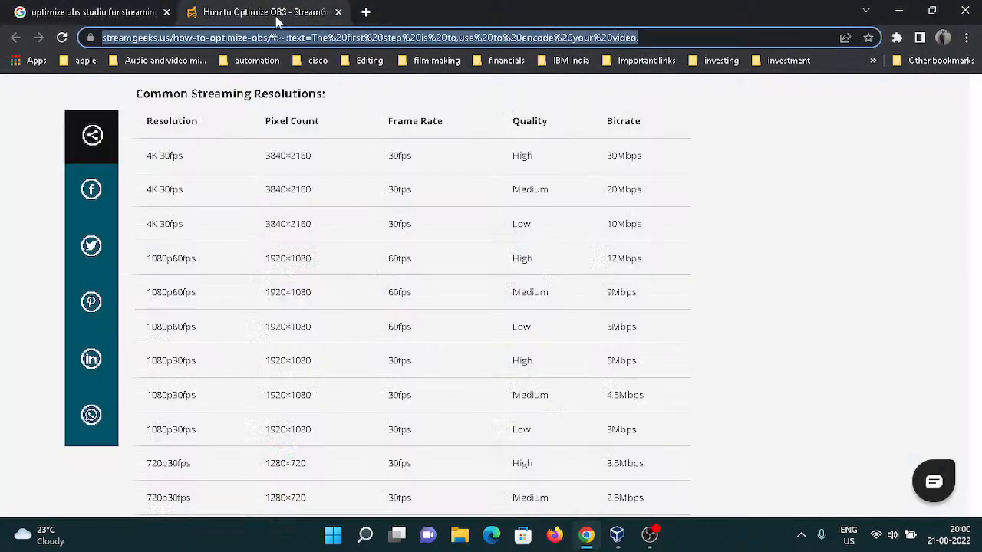
{"action": "left_click", "coordinate": [121, 20]}
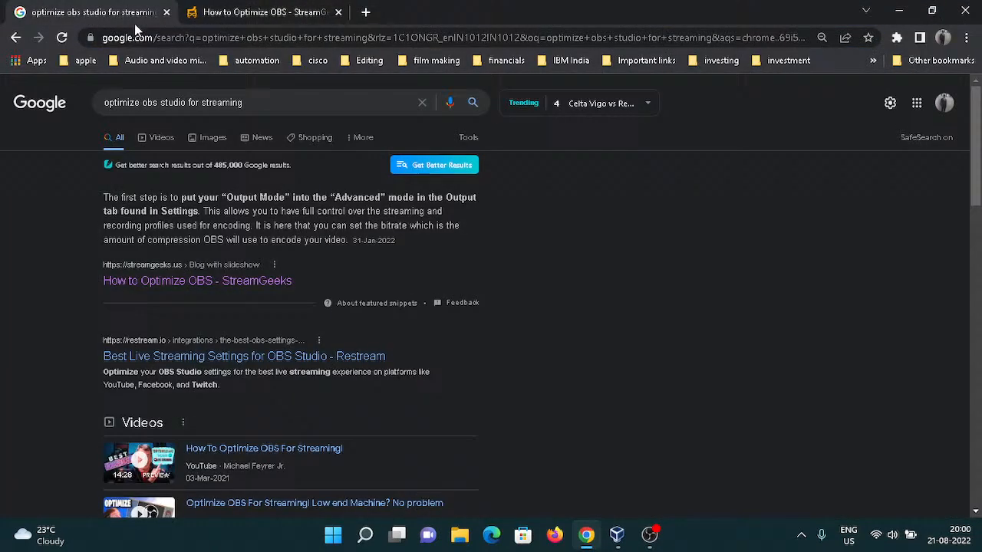
{"action": "left_click", "coordinate": [201, 40]}
{"action": "type", "text": "linux"}
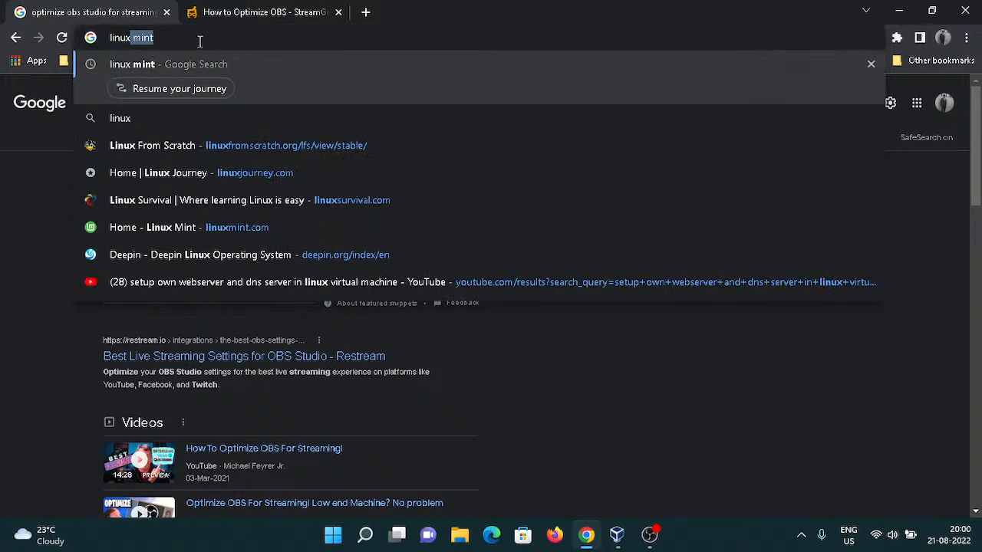
{"action": "key", "text": "Return"}
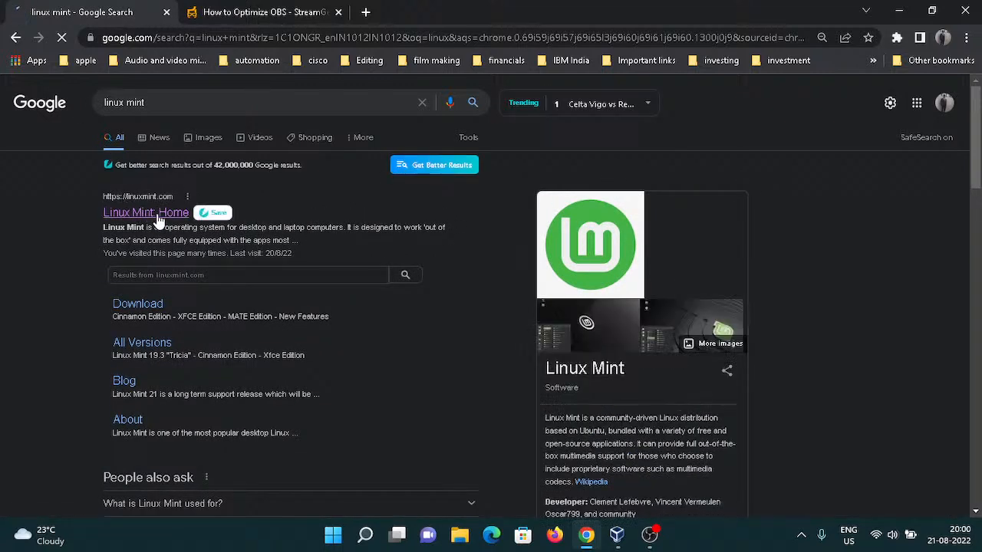
Open the Linux Mint home page, scroll through its overview, and close the browser.
{"action": "left_click", "coordinate": [158, 220]}
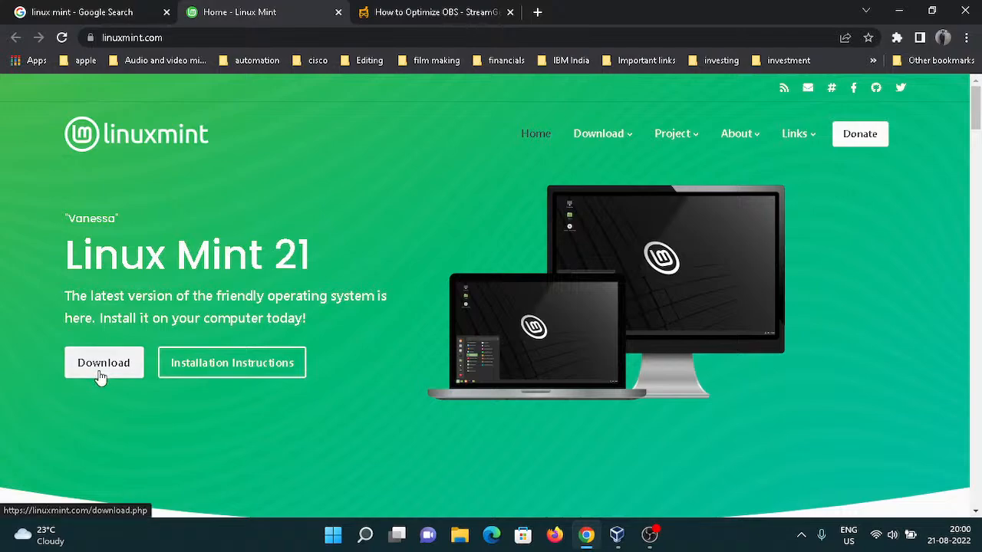
{"action": "scroll", "coordinate": [261, 371], "scroll_direction": "down", "scroll_amount": 7}
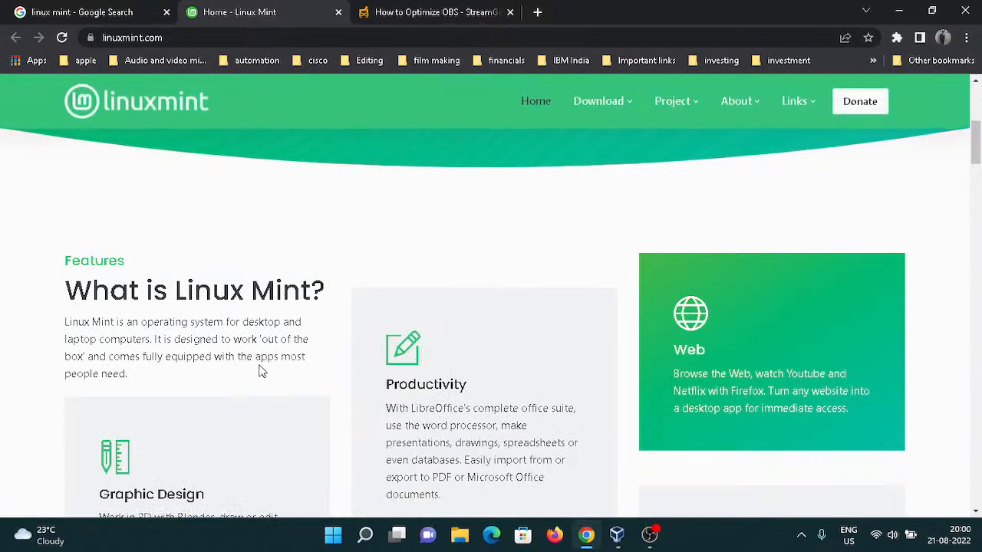
{"action": "scroll", "coordinate": [460, 143], "scroll_direction": "down", "scroll_amount": 10}
{"action": "scroll", "coordinate": [473, 180], "scroll_direction": "down", "scroll_amount": 5}
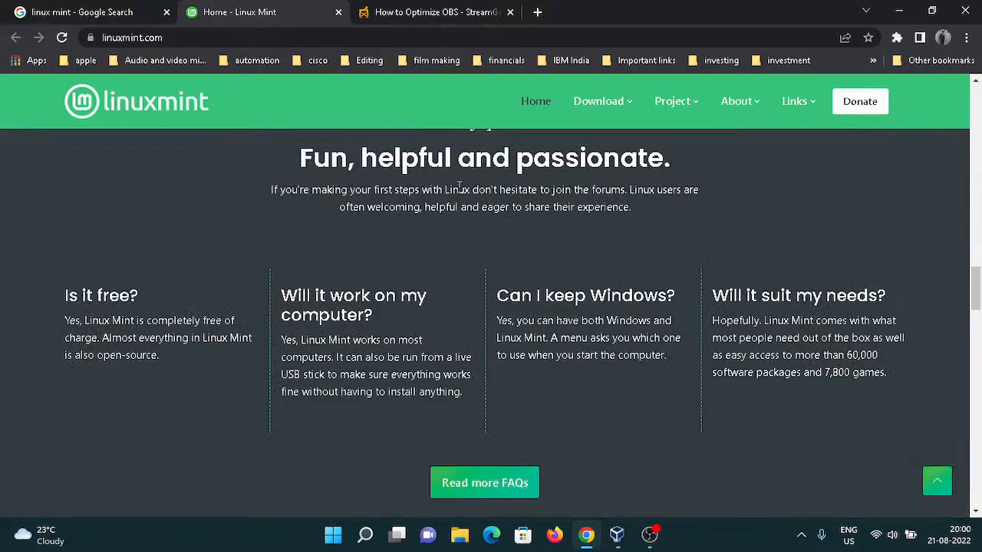
{"action": "scroll", "coordinate": [458, 186], "scroll_direction": "up", "scroll_amount": 5}
{"action": "scroll", "coordinate": [459, 186], "scroll_direction": "down", "scroll_amount": 9}
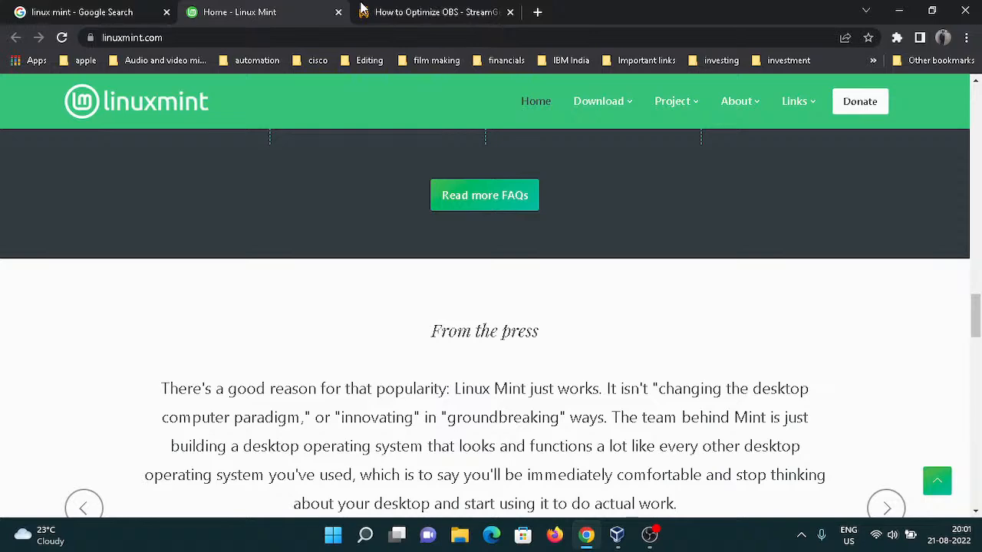
{"action": "left_click", "coordinate": [968, 7]}
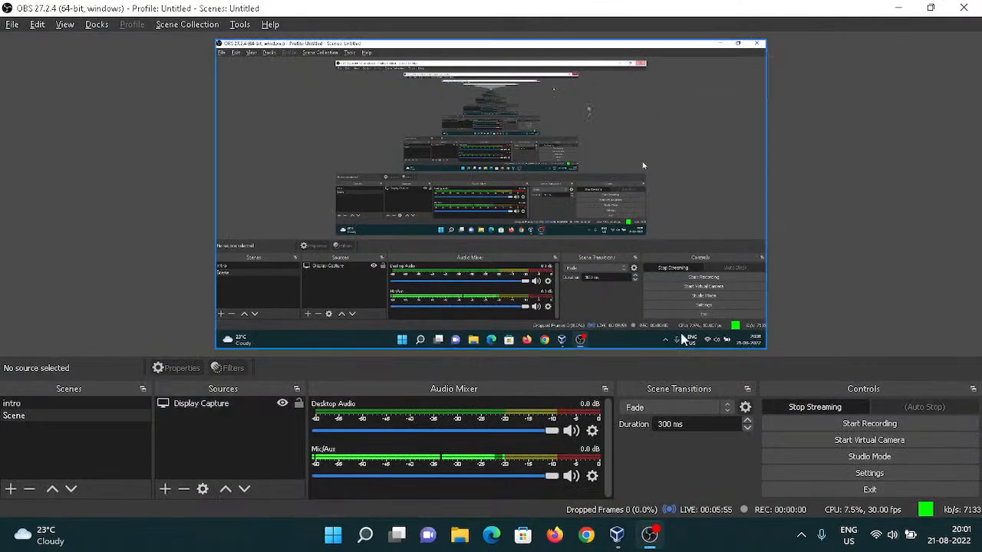
Switch to VirtualBox and start a new virtual machine named linux mint.
{"action": "mouse_move", "coordinate": [626, 543]}
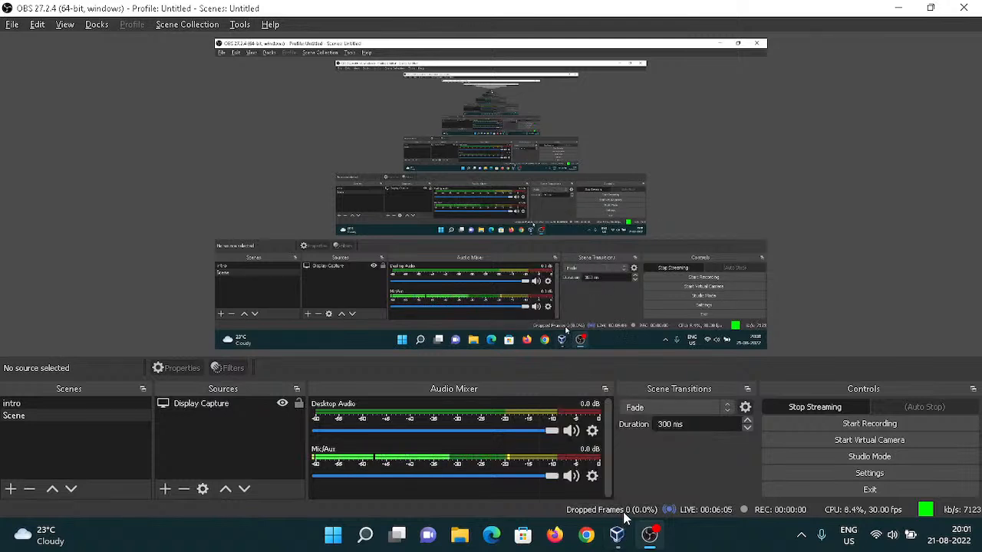
{"action": "left_click", "coordinate": [617, 535]}
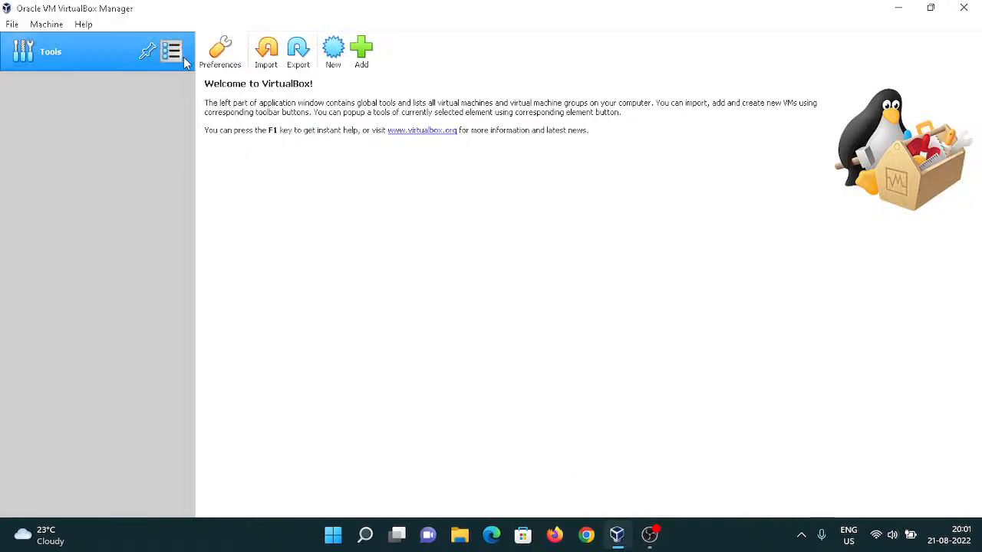
{"action": "left_click", "coordinate": [332, 57]}
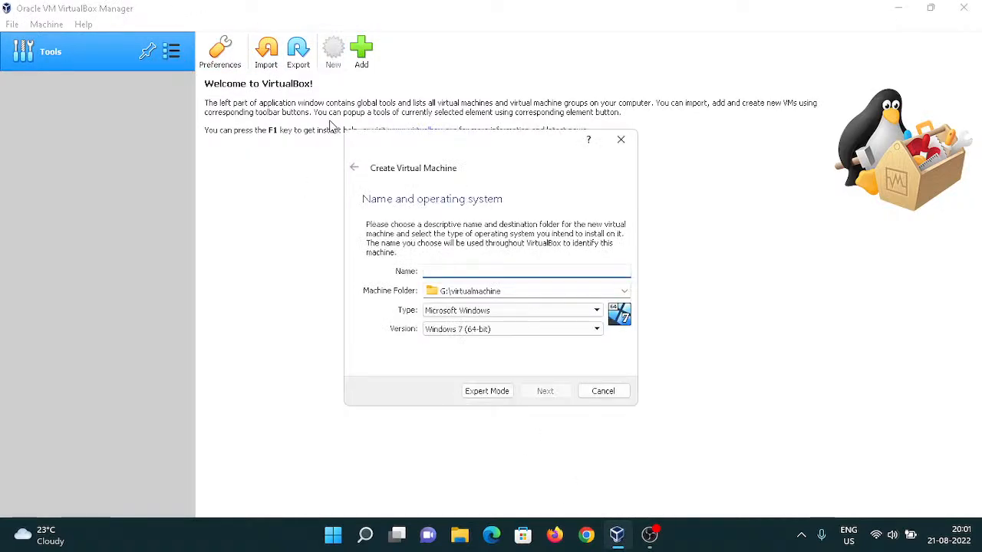
{"action": "type", "text": "linux"}
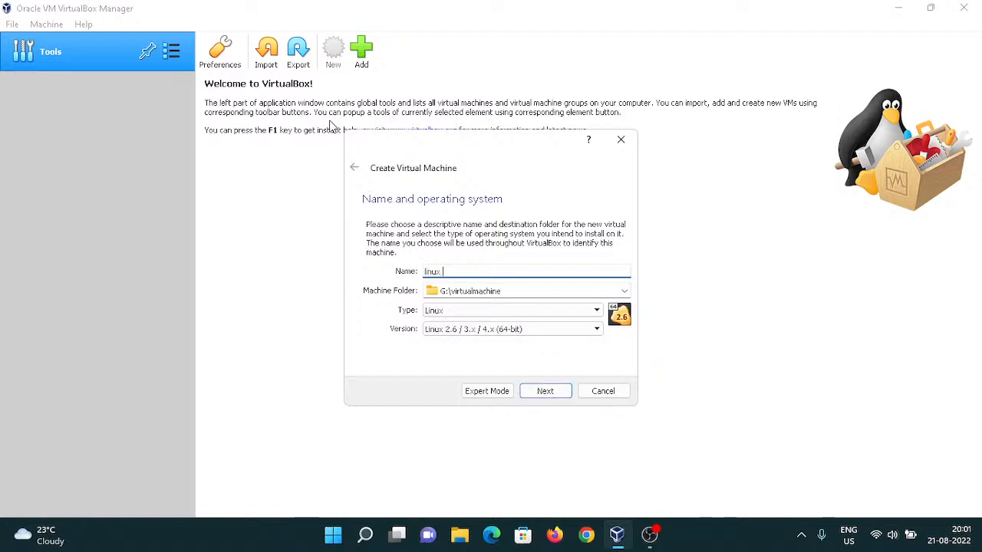
{"action": "type", "text": " mint"}
{"action": "key", "text": "Tab"}
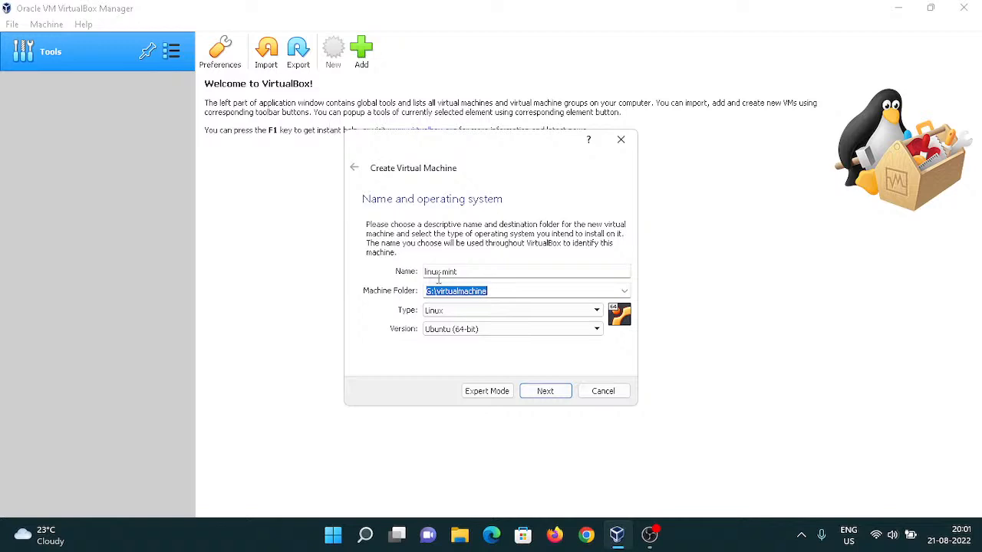
Set the machine folder to the virtualmachine folder on drive unix (G:).
{"action": "left_click", "coordinate": [624, 291]}
{"action": "left_click", "coordinate": [493, 320]}
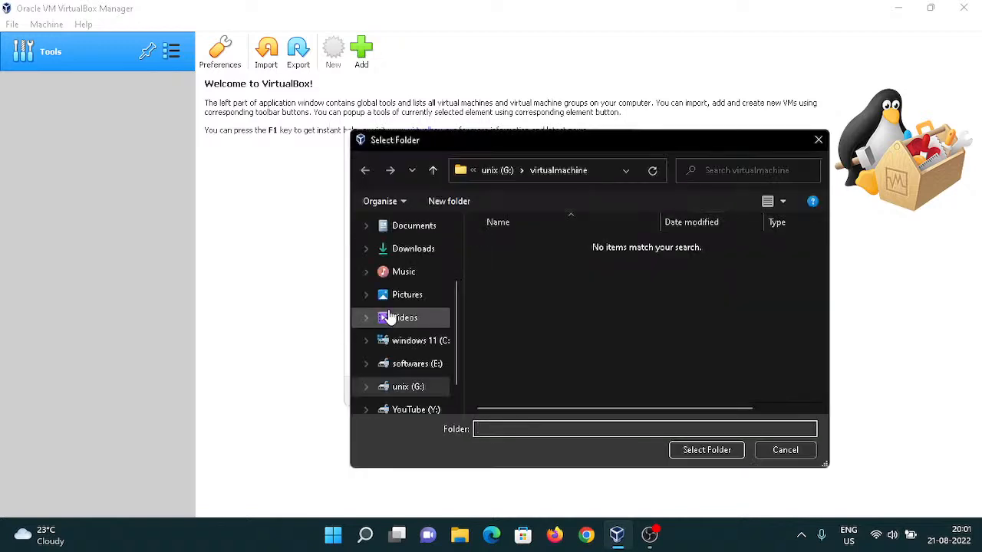
{"action": "left_click", "coordinate": [417, 340]}
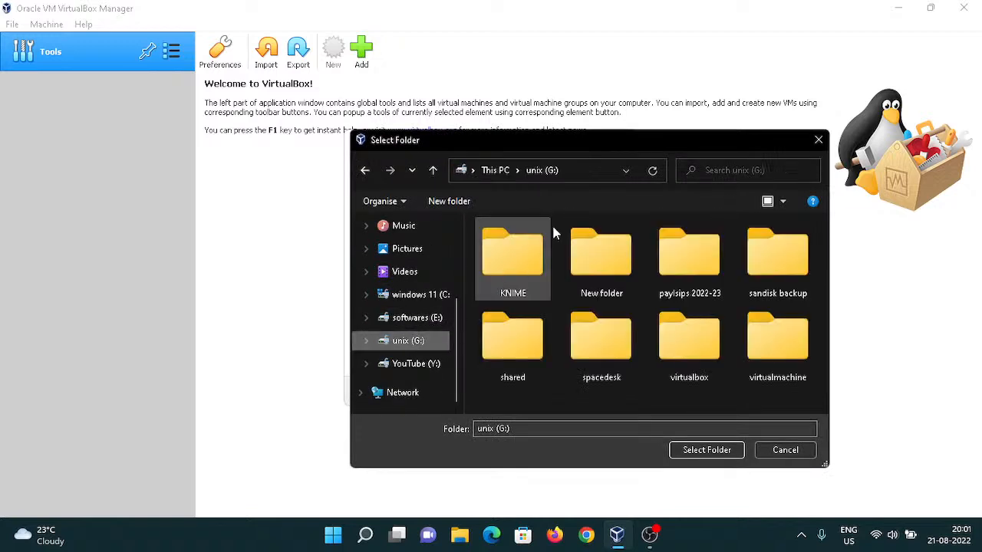
{"action": "left_click", "coordinate": [782, 353]}
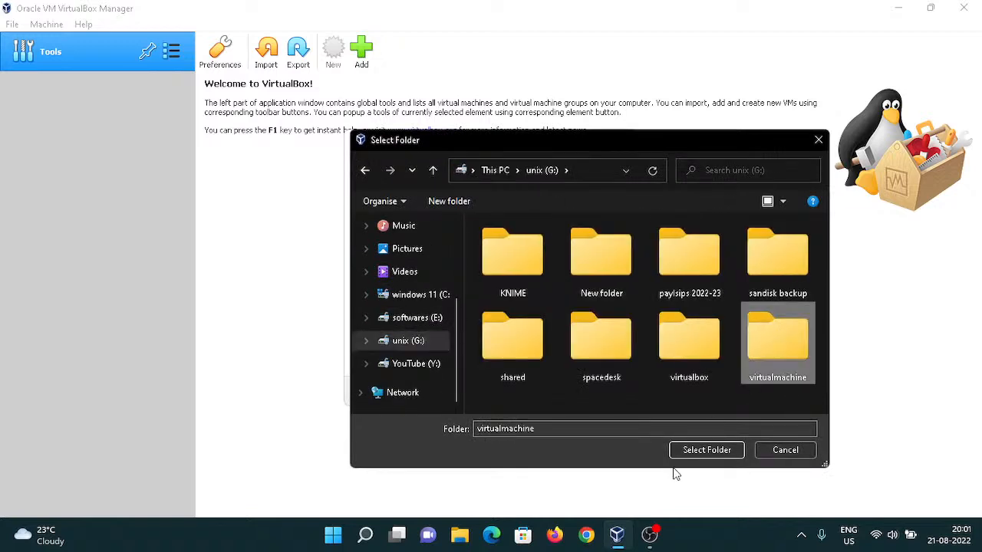
{"action": "left_click", "coordinate": [706, 449]}
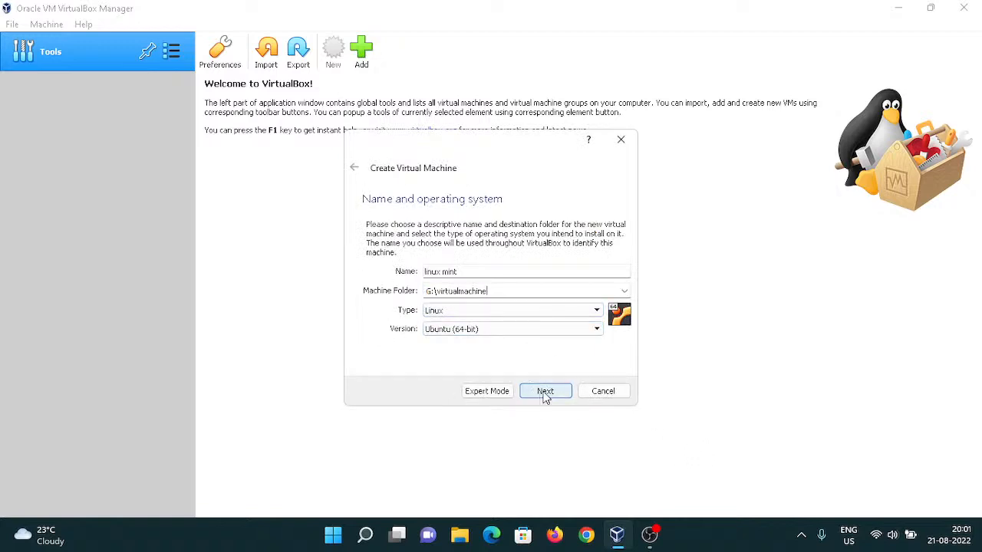
Set the type to Linux and the version to Ubuntu (64-bit), then continue to memory size.
{"action": "left_click", "coordinate": [567, 318]}
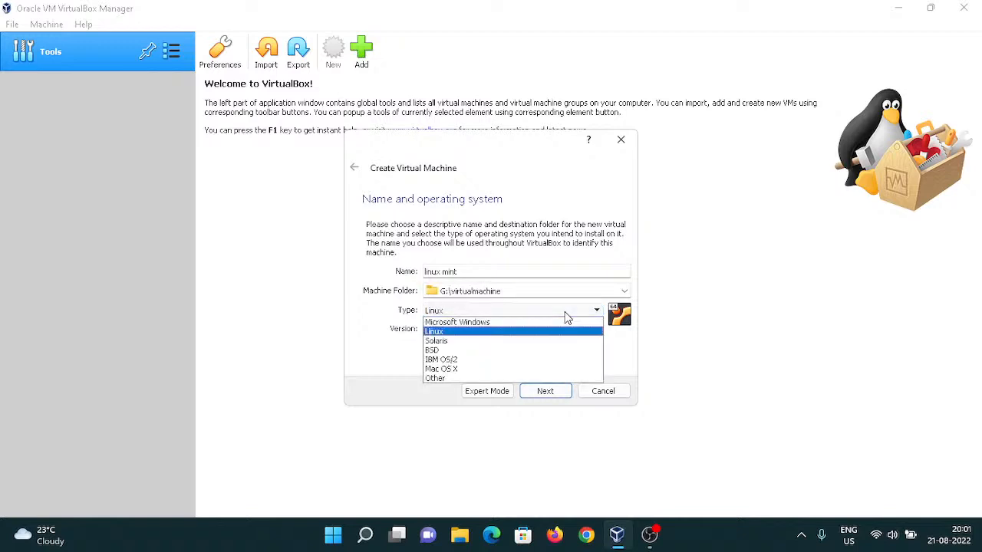
{"action": "left_click", "coordinate": [564, 312]}
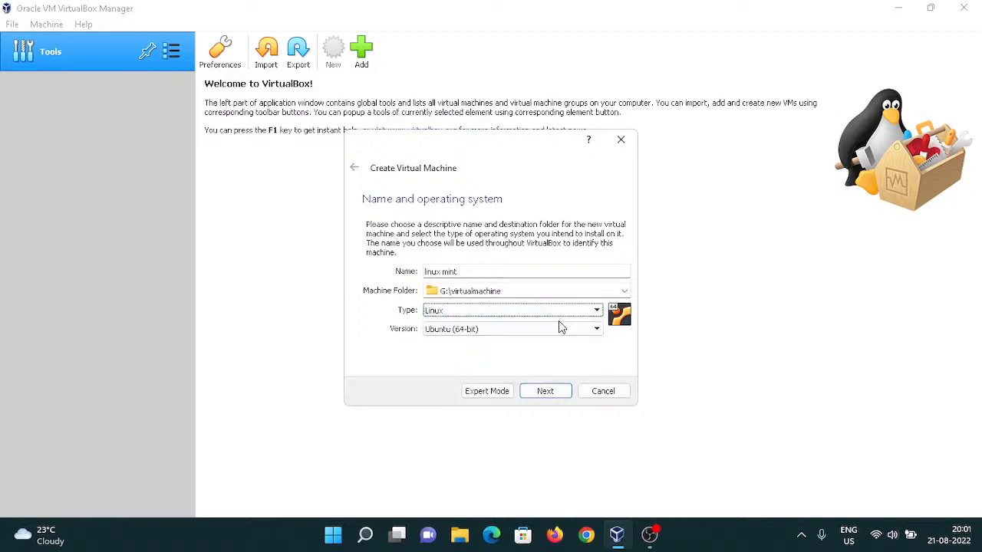
{"action": "left_click", "coordinate": [558, 329]}
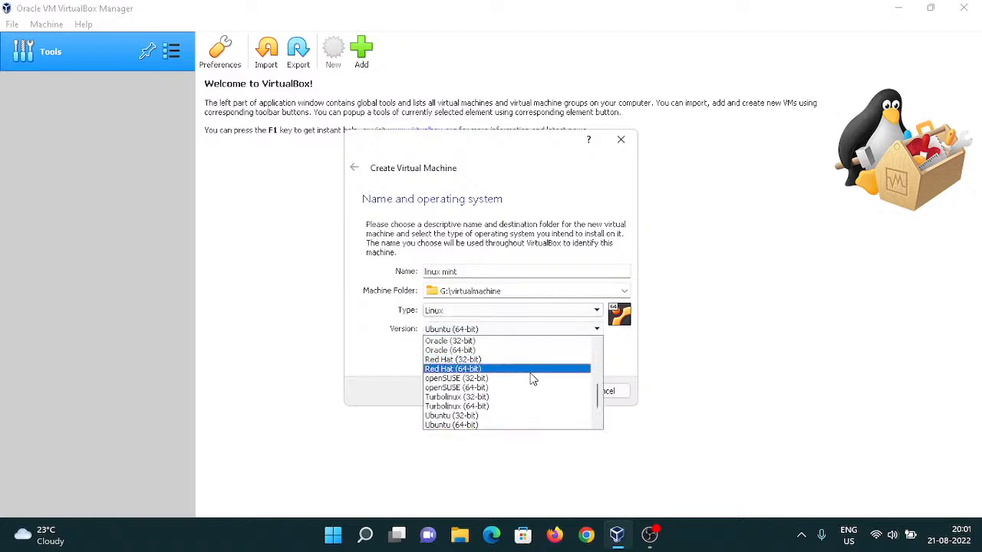
{"action": "scroll", "coordinate": [524, 392], "scroll_direction": "down", "scroll_amount": 2}
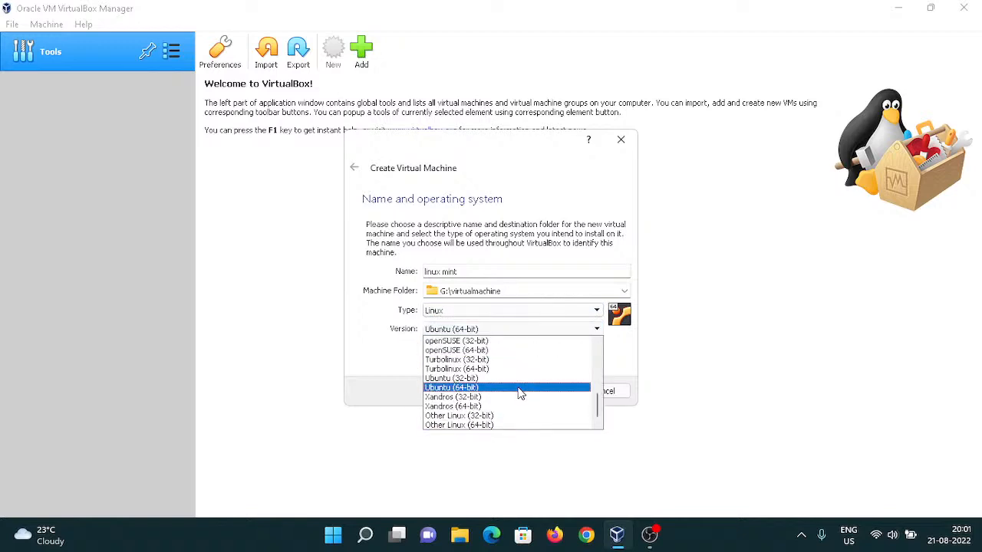
{"action": "scroll", "coordinate": [519, 393], "scroll_direction": "up", "scroll_amount": 4}
{"action": "left_click", "coordinate": [470, 351]}
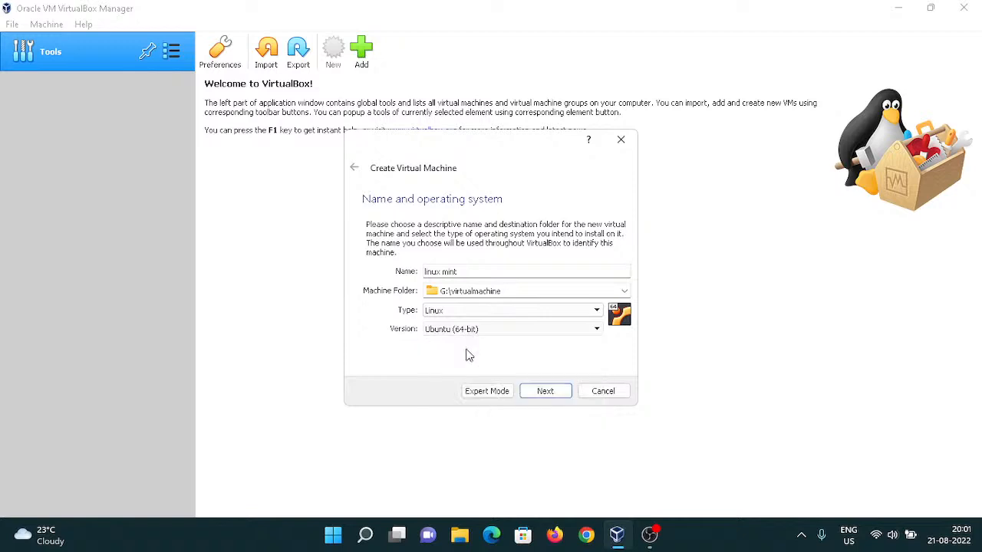
{"action": "left_click", "coordinate": [559, 391]}
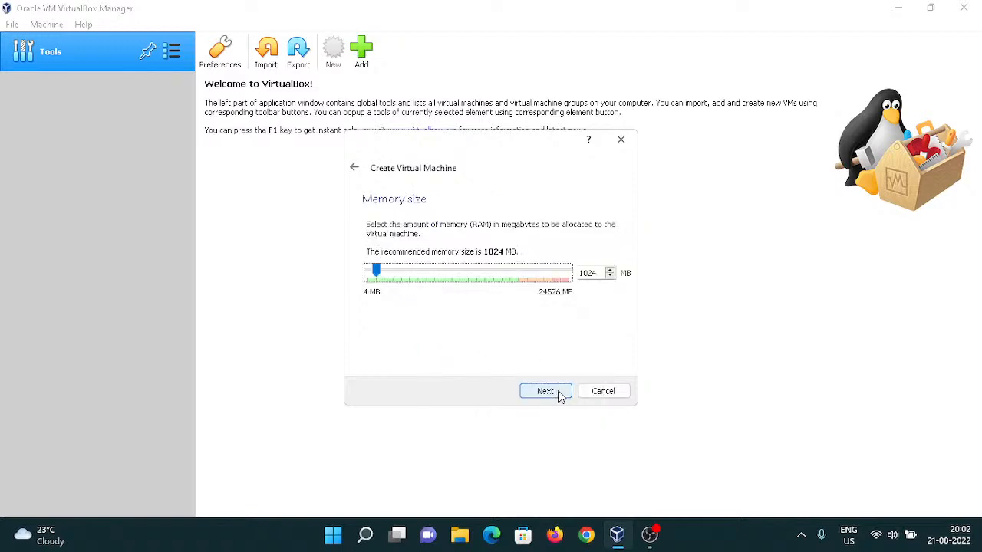
Allocate 8192 MB of memory to the virtual machine and continue to the hard disk setup.
{"action": "left_click", "coordinate": [602, 271]}
{"action": "key", "text": "BackSpace"}
{"action": "key", "text": "BackSpace"}
{"action": "key", "text": "BackSpace"}
{"action": "key", "text": "BackSpace"}
{"action": "type", "text": "8192"}
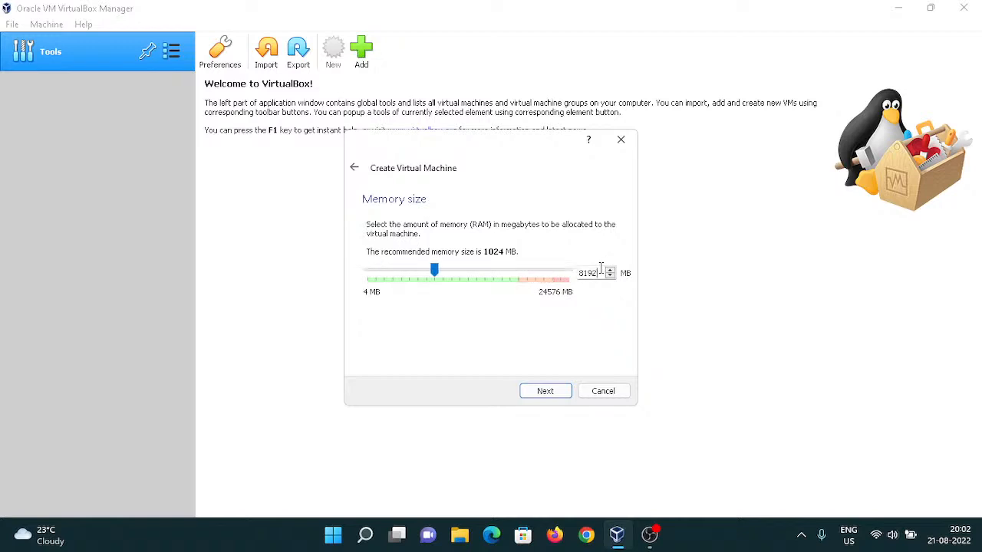
{"action": "left_click", "coordinate": [544, 392]}
{"action": "left_click", "coordinate": [545, 392]}
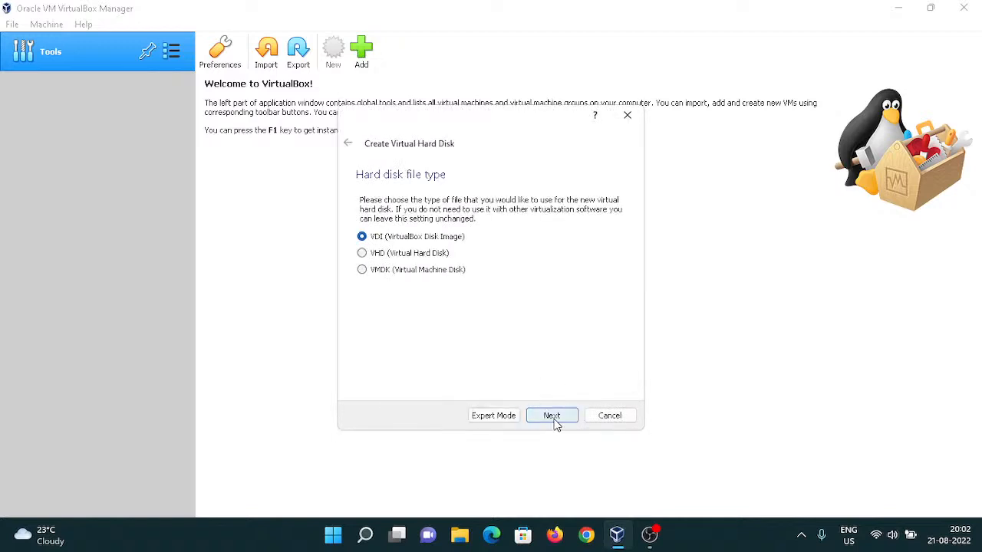
Keep the VDI hard disk file type and continue to the file location and size page.
{"action": "left_click", "coordinate": [552, 416]}
{"action": "left_click", "coordinate": [554, 419]}
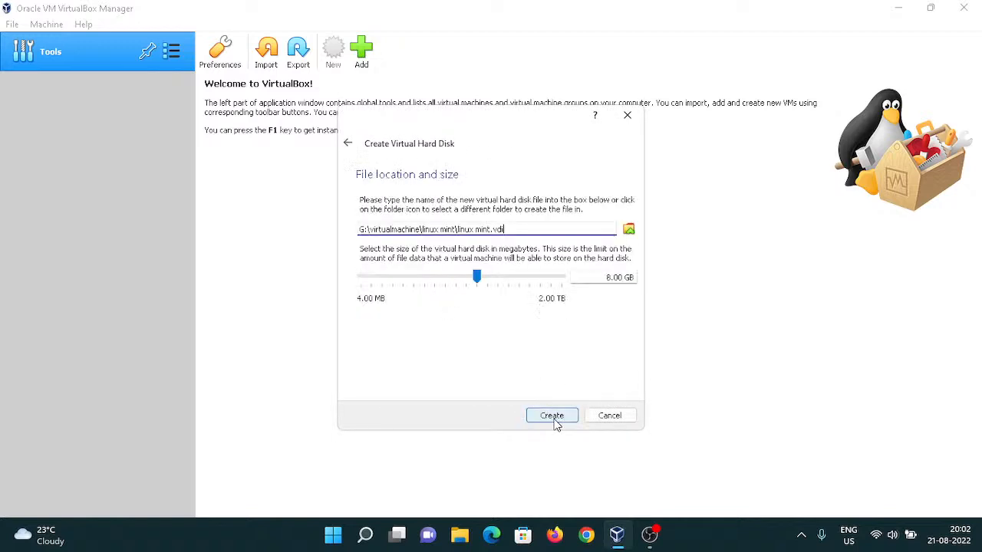
Set the virtual hard disk size to 65 GB and create the disk.
{"action": "left_click", "coordinate": [603, 277]}
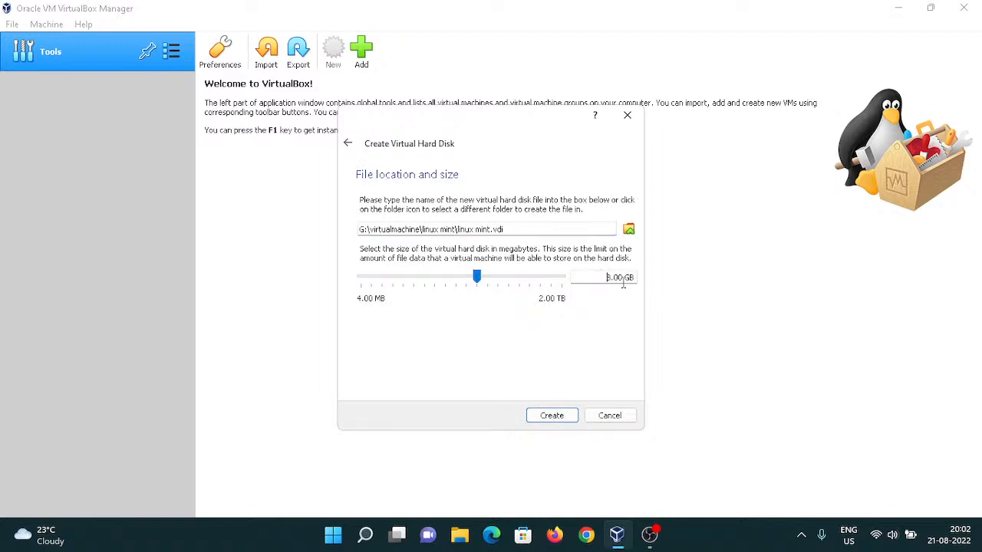
{"action": "type", "text": "0"}
{"action": "key", "text": "BackSpace"}
{"action": "type", "text": "0"}
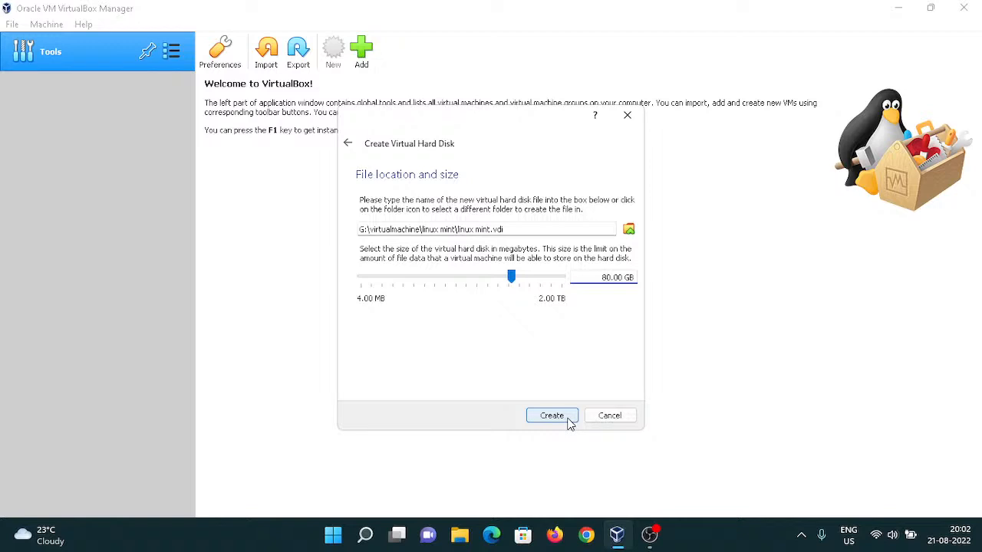
{"action": "key", "text": "BackSpace"}
{"action": "key", "text": "BackSpace"}
{"action": "type", "text": "65"}
{"action": "left_click", "coordinate": [551, 422]}
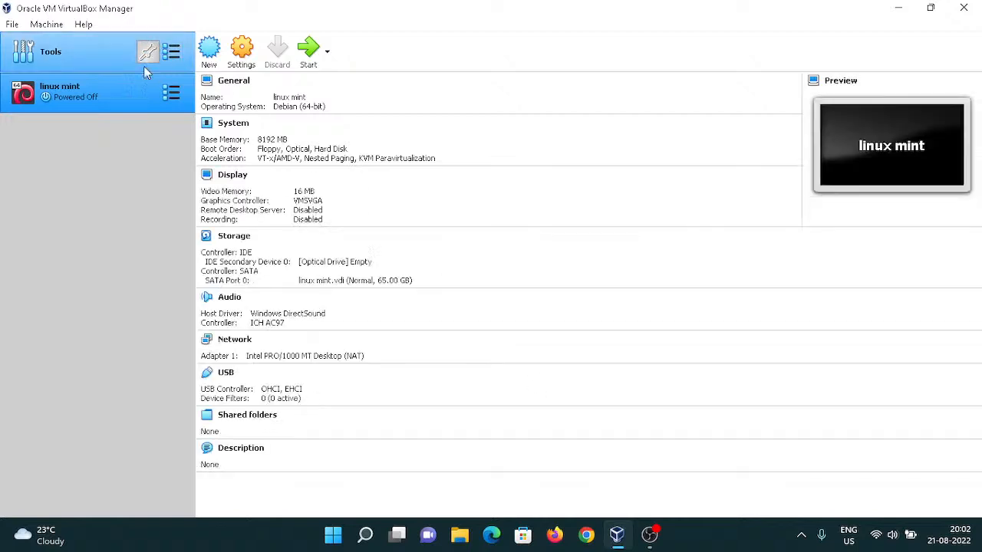
Open the machine's settings and change the boot order to exclude Floppy and include Network.
{"action": "left_click", "coordinate": [253, 57]}
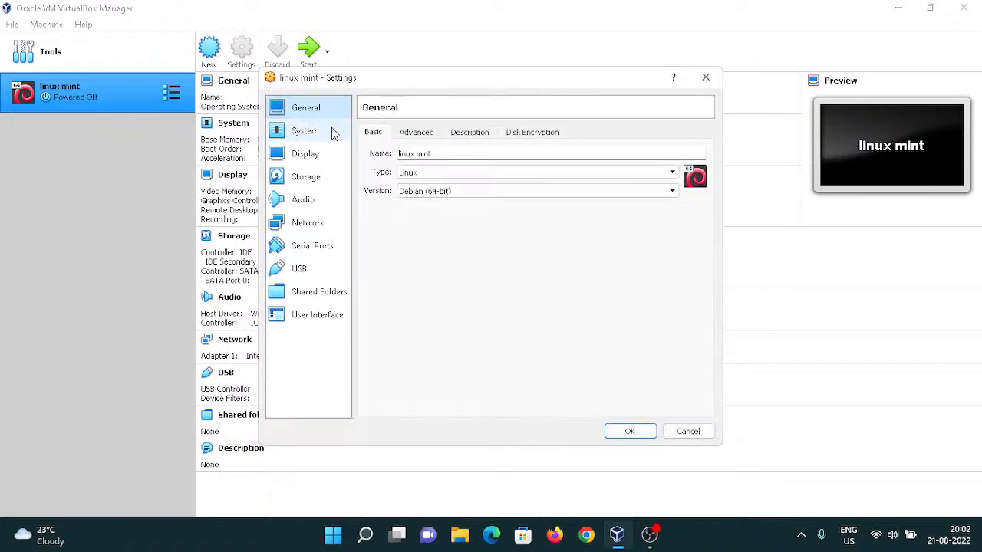
{"action": "left_click", "coordinate": [419, 134]}
{"action": "left_click", "coordinate": [479, 136]}
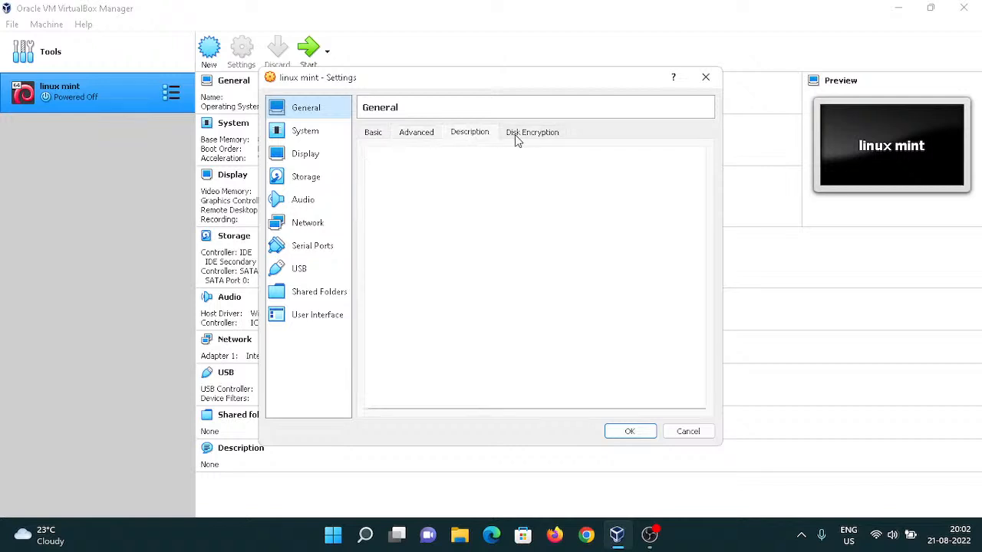
{"action": "left_click", "coordinate": [523, 138]}
{"action": "left_click", "coordinate": [310, 131]}
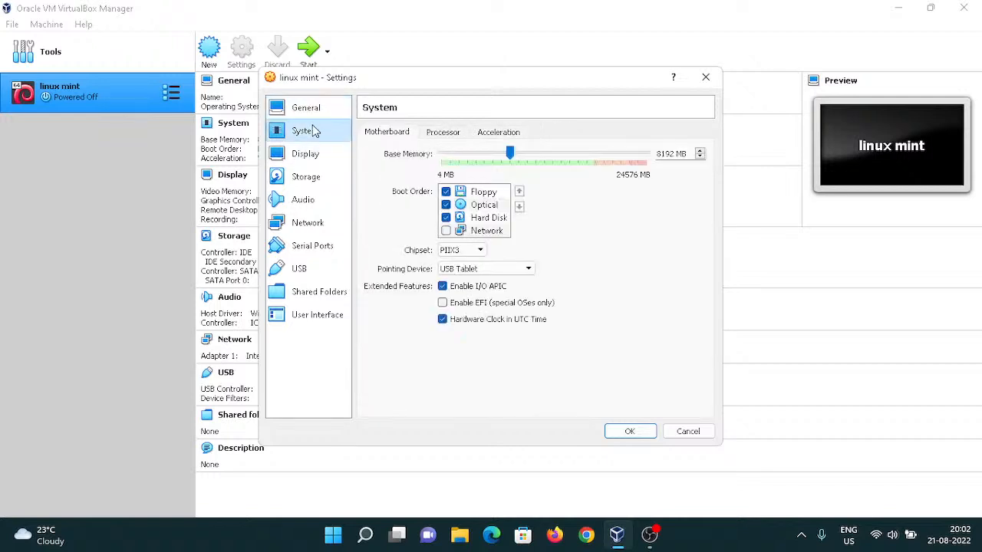
{"action": "left_click", "coordinate": [445, 192]}
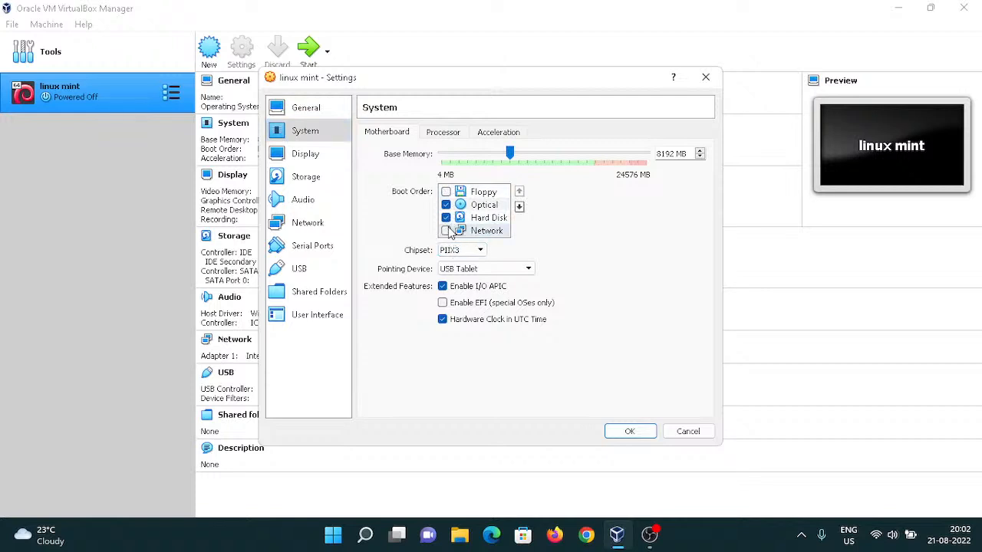
{"action": "left_click", "coordinate": [446, 231]}
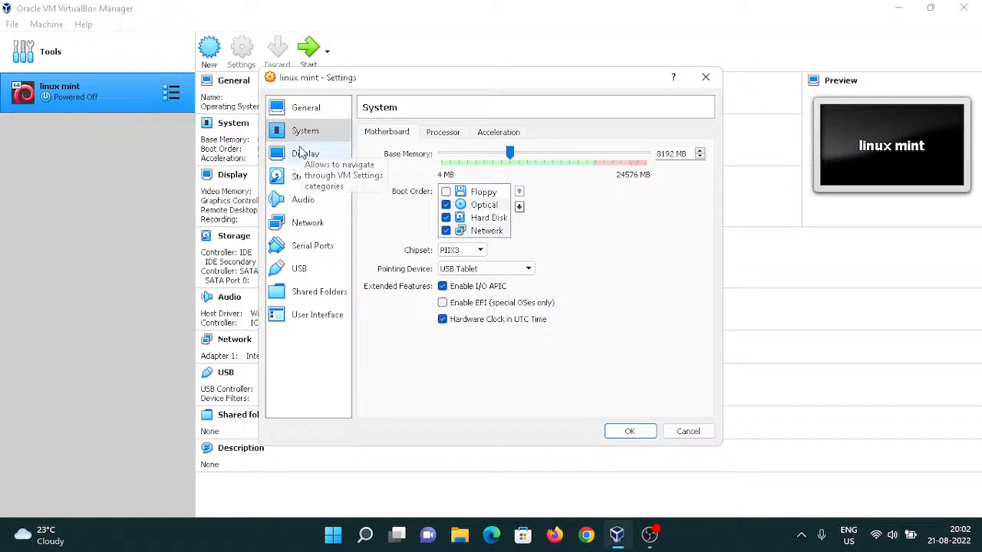
Give the machine 3 processors and raise its video memory to 128 MB.
{"action": "left_click", "coordinate": [443, 132]}
{"action": "left_click_drag", "start_coordinate": [444, 154], "coordinate": [504, 153]}
{"action": "left_click", "coordinate": [306, 157]}
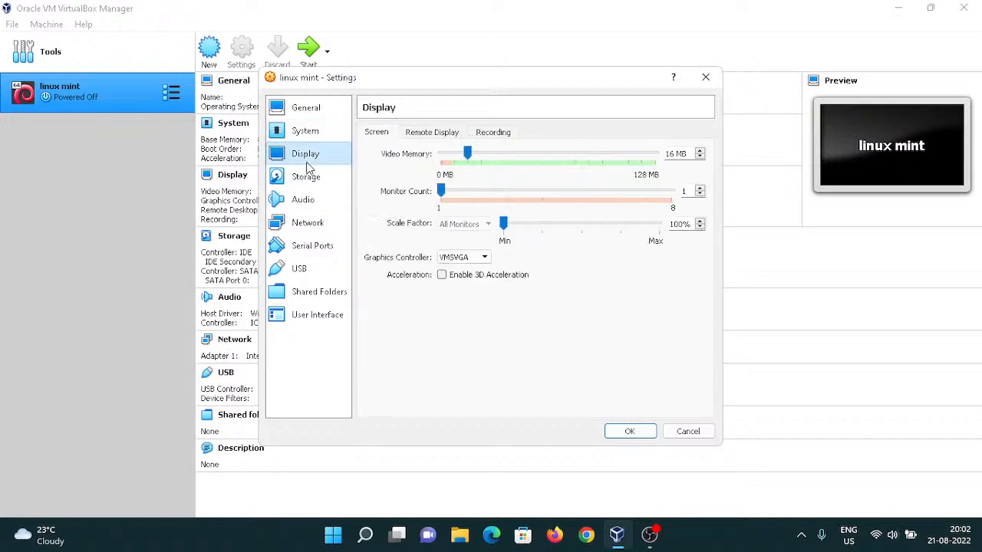
{"action": "left_click_drag", "start_coordinate": [467, 154], "coordinate": [666, 169]}
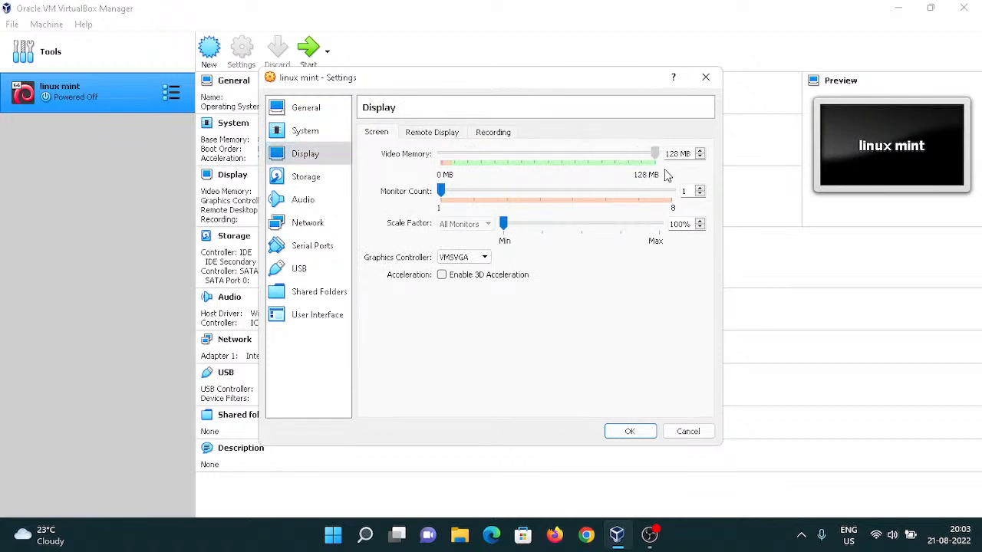
Load the linuxmint-21-cinnamon-64bit image from drive unix (G:) into the empty optical drive and save the settings.
{"action": "left_click", "coordinate": [318, 184]}
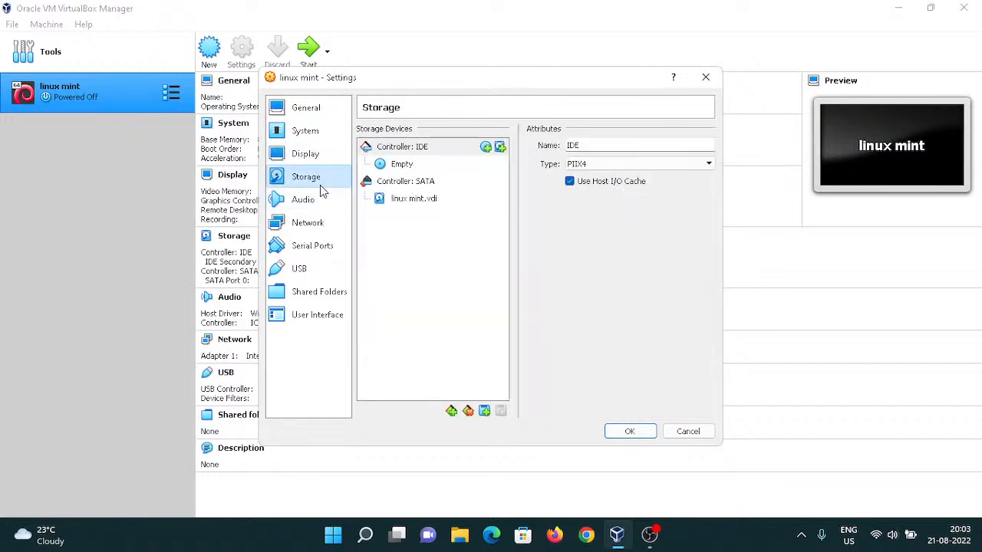
{"action": "left_click", "coordinate": [436, 164]}
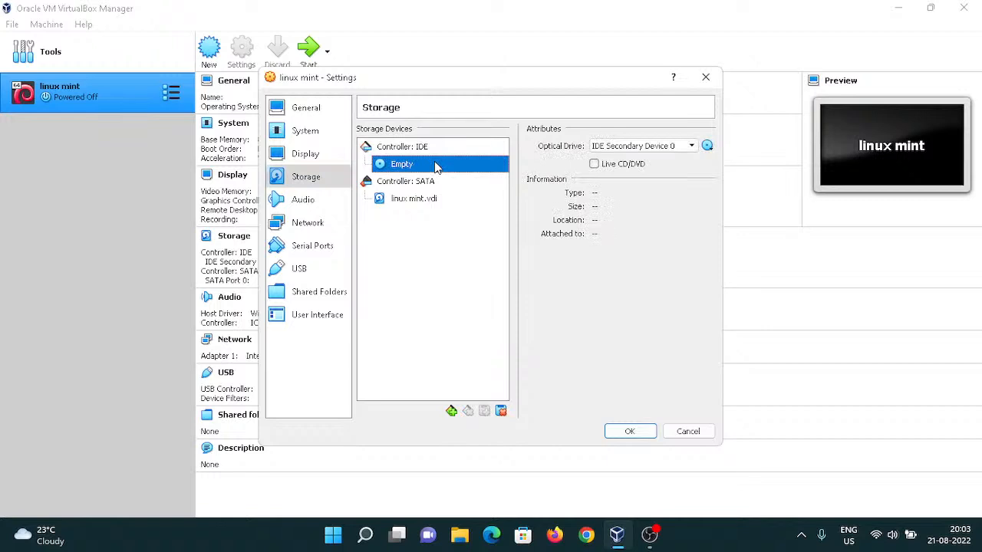
{"action": "left_click", "coordinate": [708, 147]}
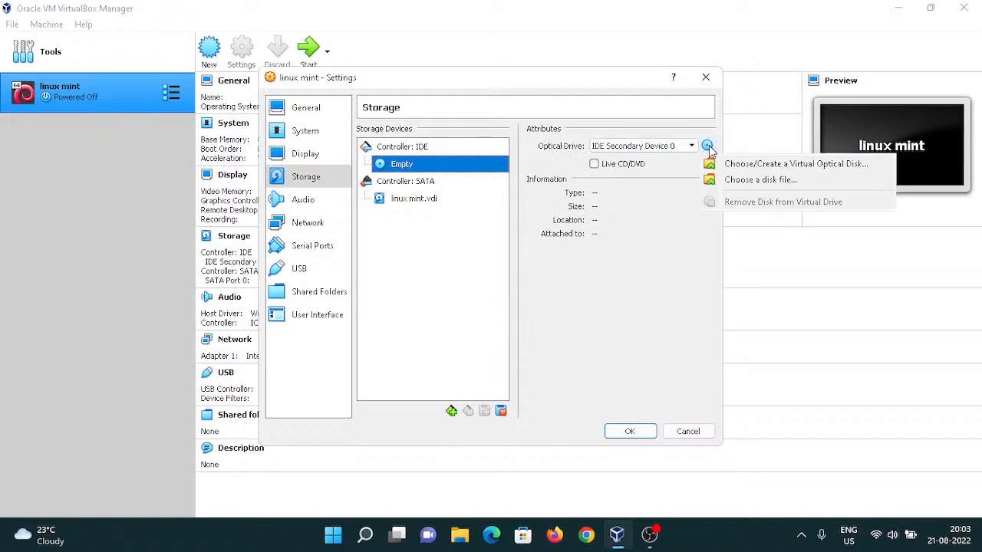
{"action": "left_click", "coordinate": [748, 182]}
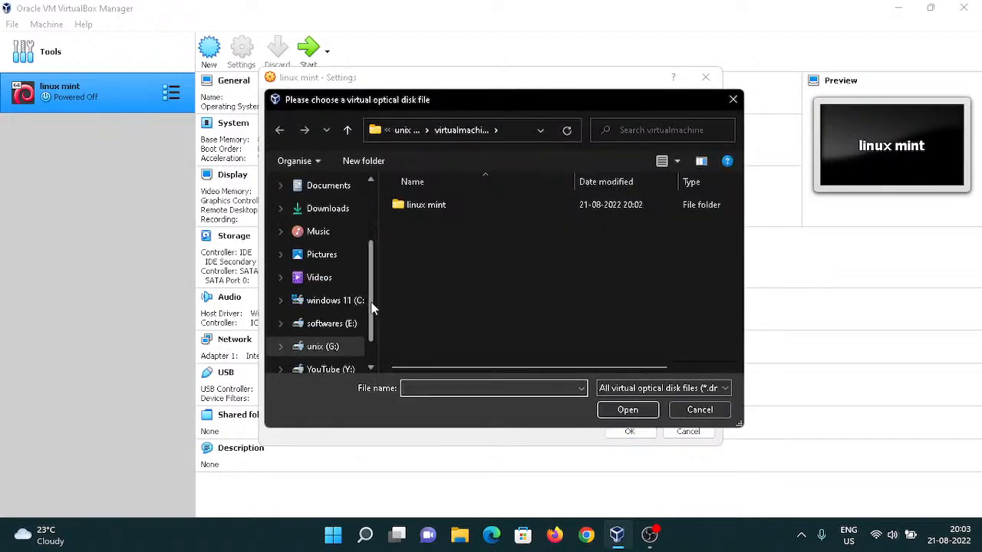
{"action": "scroll", "coordinate": [374, 309], "scroll_direction": "down", "scroll_amount": 2}
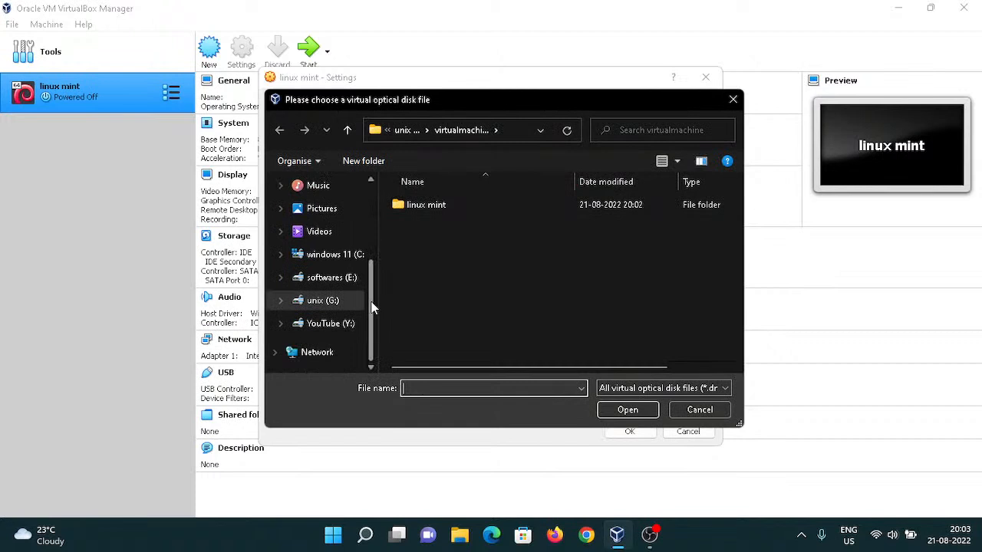
{"action": "left_click", "coordinate": [326, 310]}
{"action": "scroll", "coordinate": [631, 347], "scroll_direction": "down", "scroll_amount": 3}
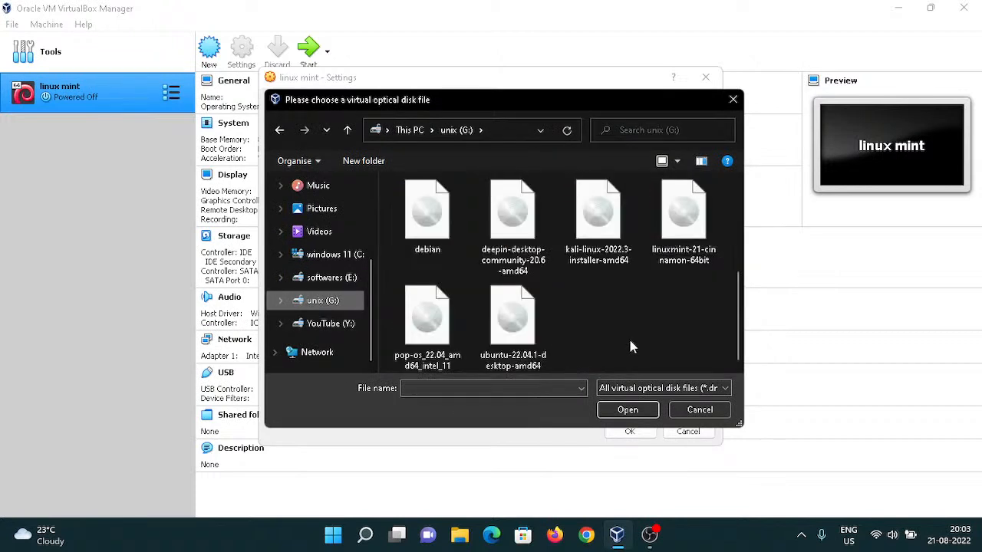
{"action": "left_click", "coordinate": [693, 215]}
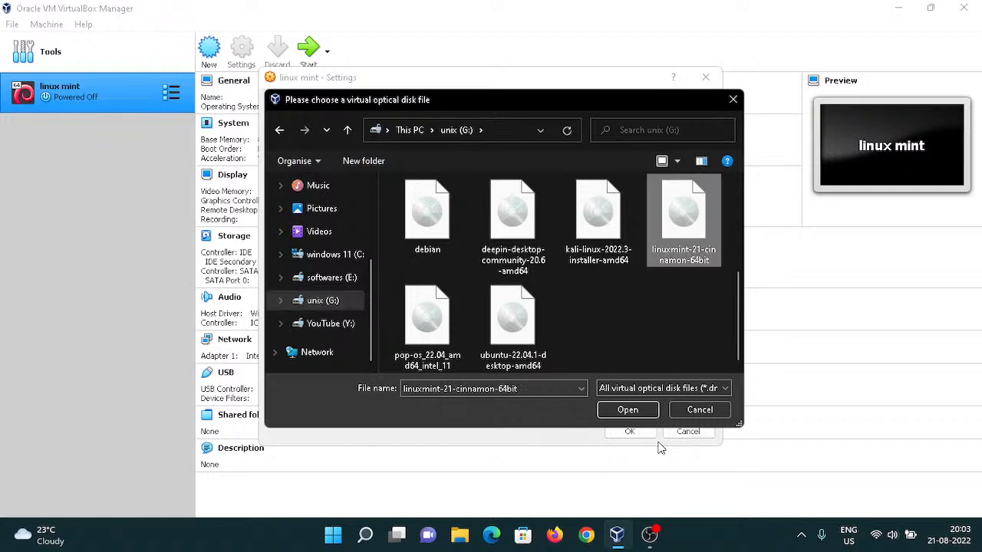
{"action": "left_click", "coordinate": [636, 411]}
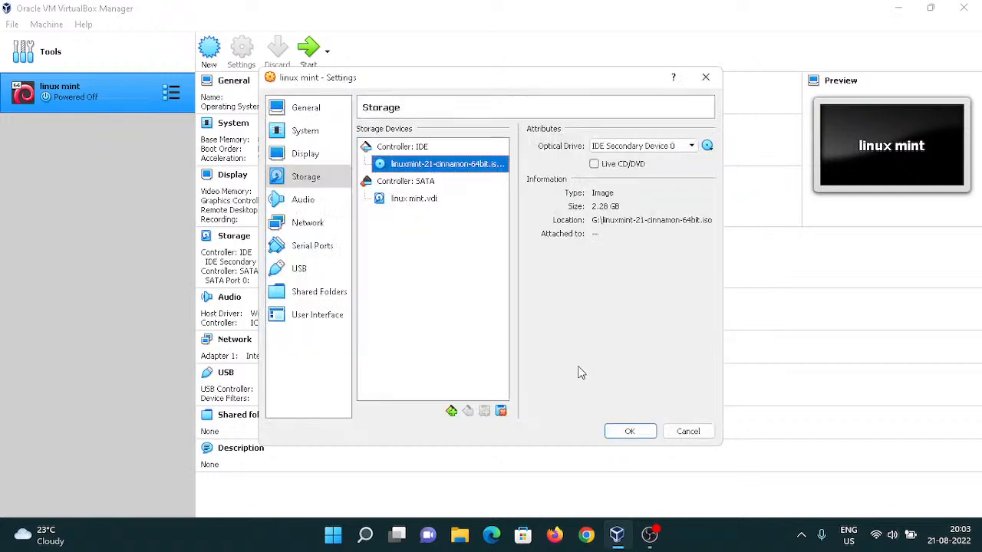
{"action": "left_click", "coordinate": [626, 431]}
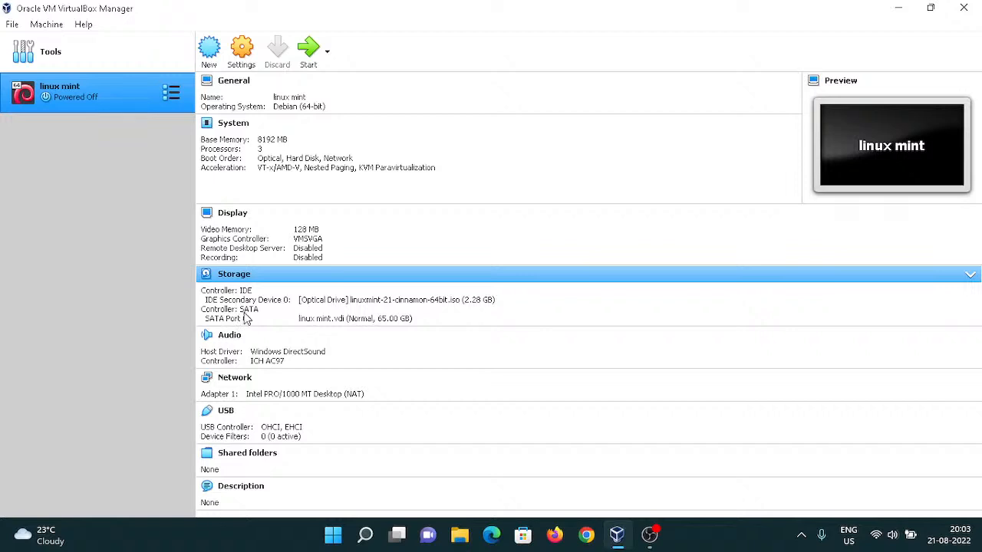
Attach the machine's network adapter to Bridged Adapter and save the settings.
{"action": "left_click", "coordinate": [233, 52]}
{"action": "left_click", "coordinate": [303, 222]}
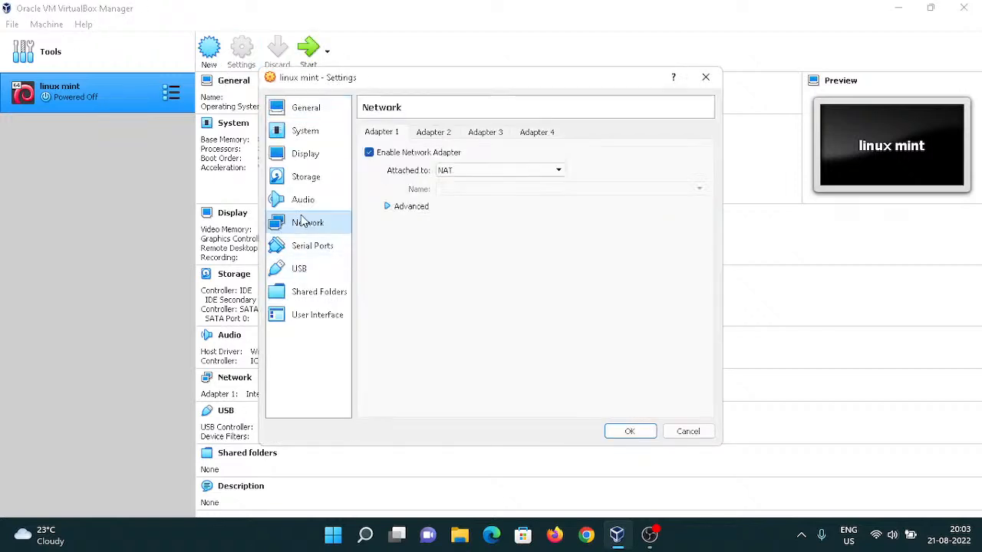
{"action": "left_click", "coordinate": [459, 171]}
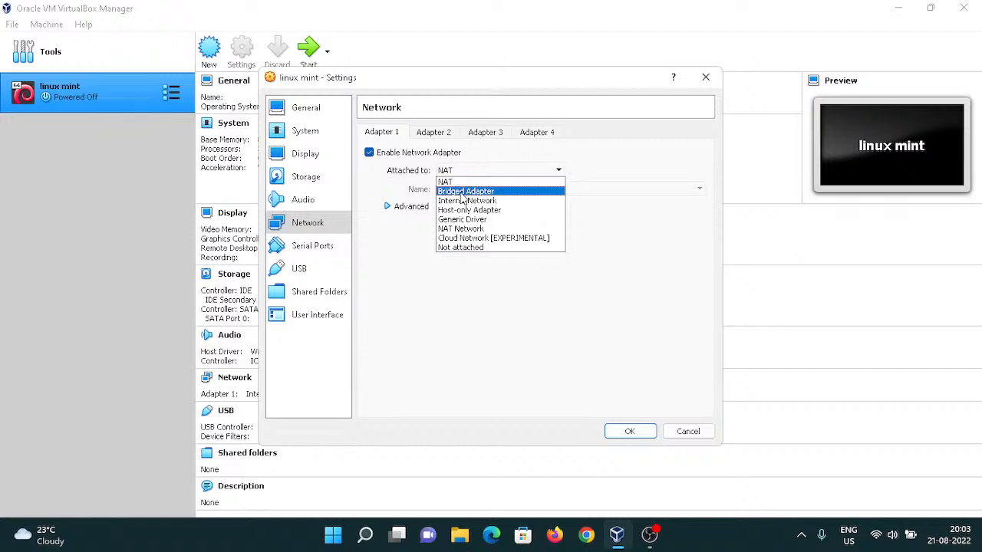
{"action": "left_click", "coordinate": [462, 191]}
{"action": "left_click", "coordinate": [626, 433]}
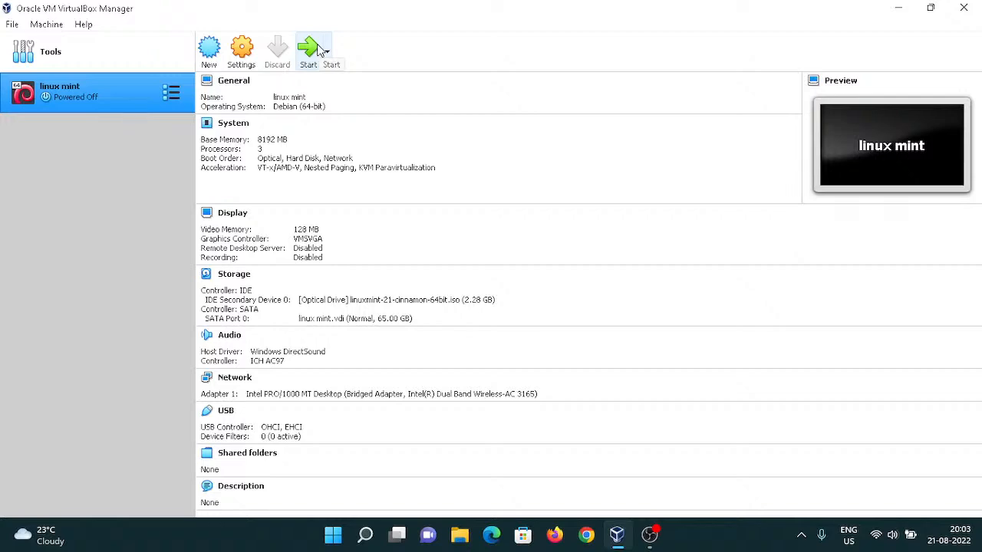
Switch to OBS and set the streaming keyframe interval to 1 second, saving the output settings.
{"action": "left_click", "coordinate": [650, 535]}
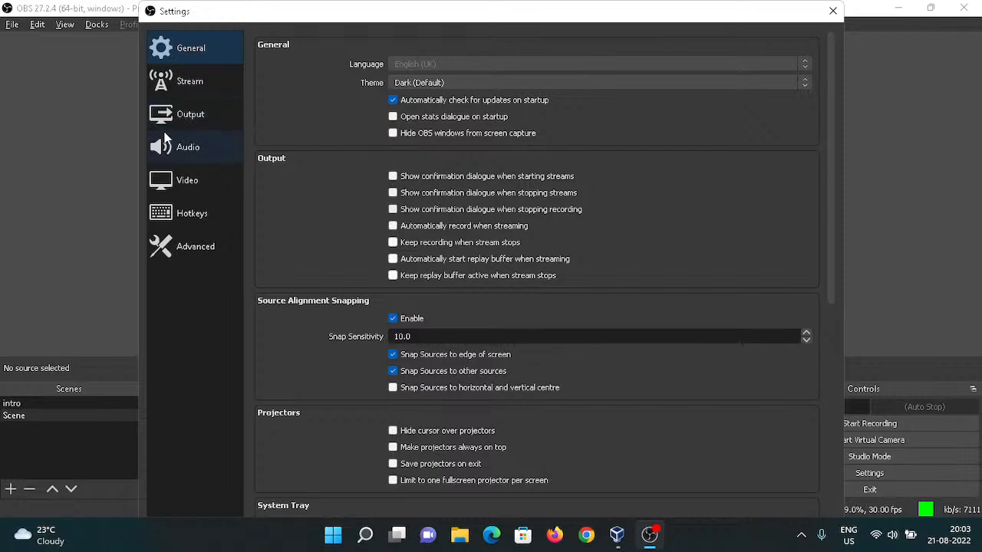
{"action": "left_click", "coordinate": [194, 121]}
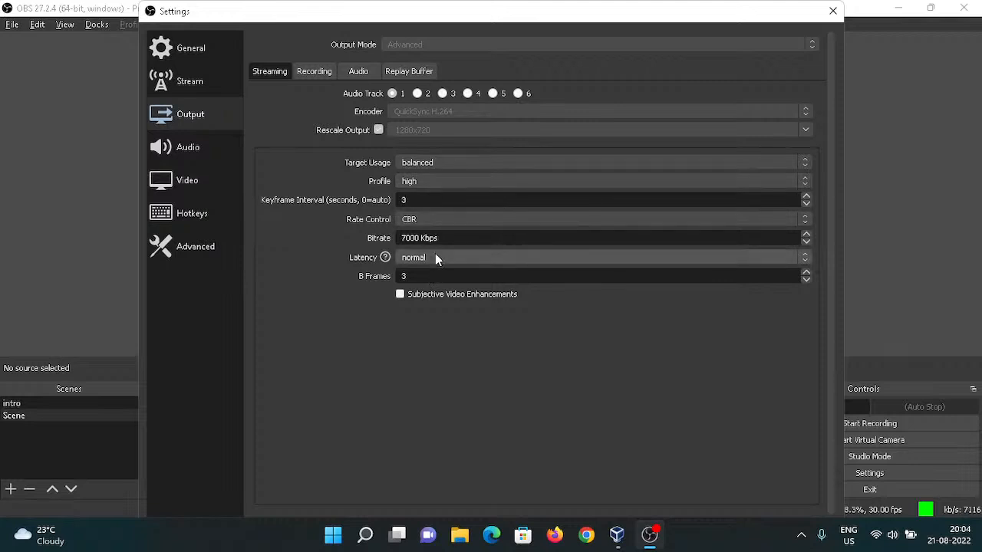
{"action": "mouse_move", "coordinate": [436, 255]}
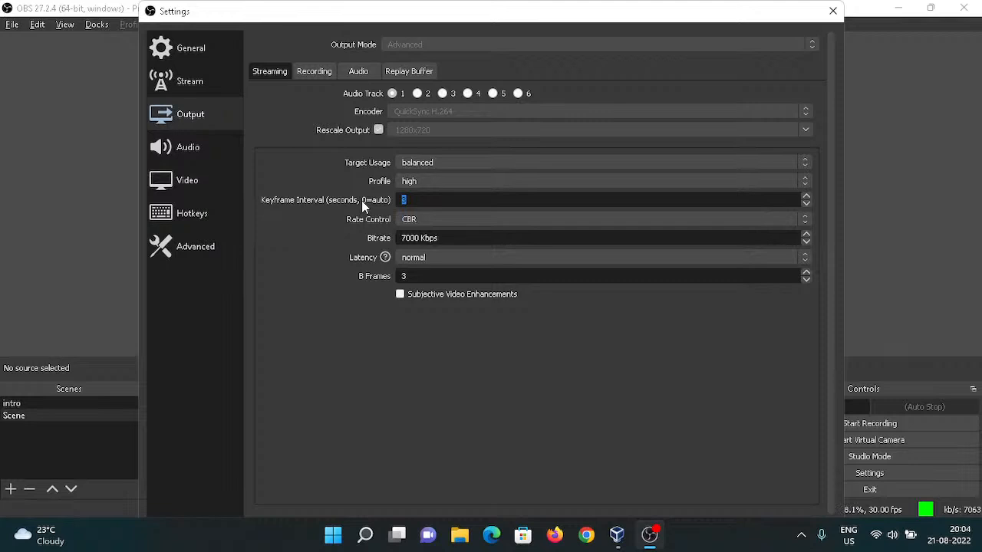
{"action": "type", "text": "0"}
{"action": "double_click", "coordinate": [404, 276]}
{"action": "left_click", "coordinate": [435, 199]}
{"action": "left_click", "coordinate": [834, 14]}
{"action": "left_click", "coordinate": [469, 300]}
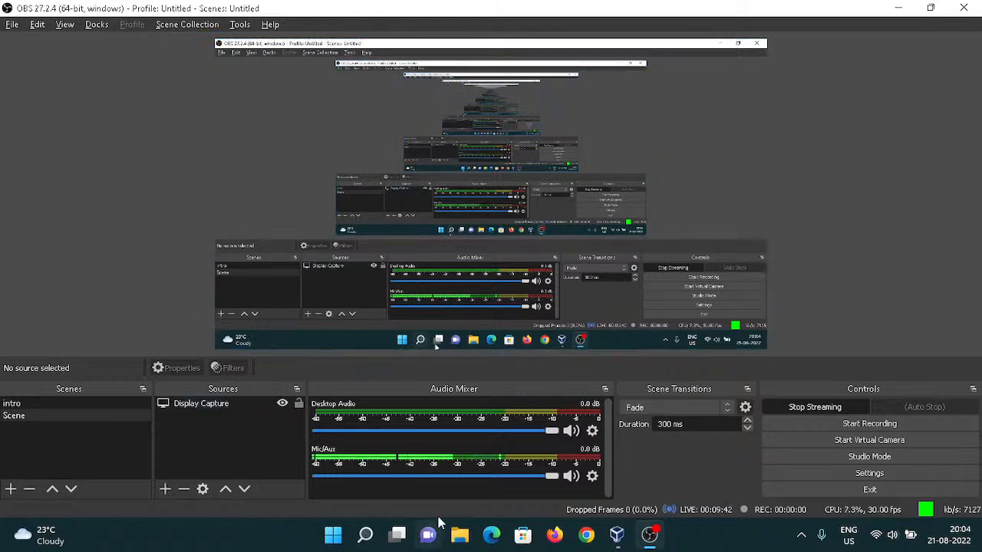
Switch to VirtualBox and start the linux mint virtual machine.
{"action": "left_click", "coordinate": [617, 535]}
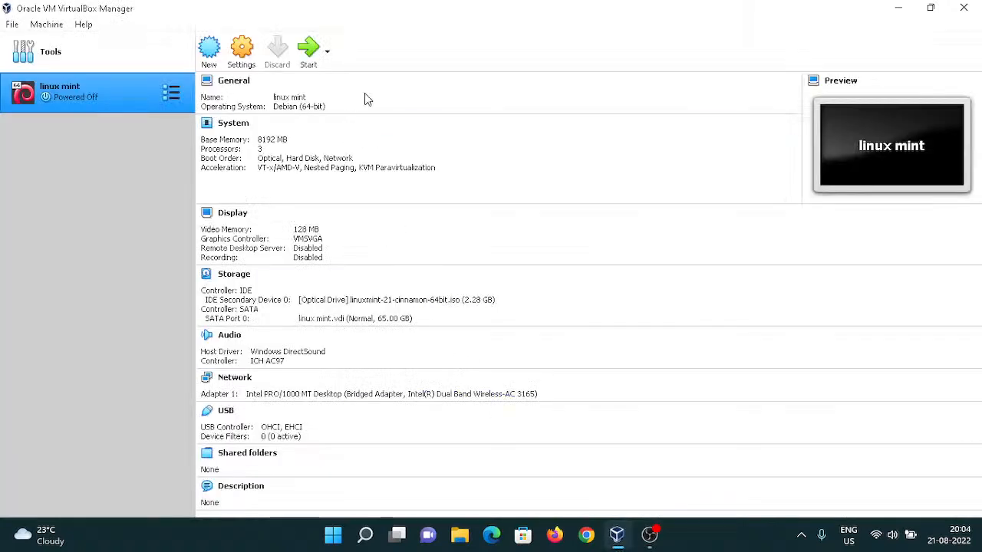
{"action": "left_click", "coordinate": [307, 61]}
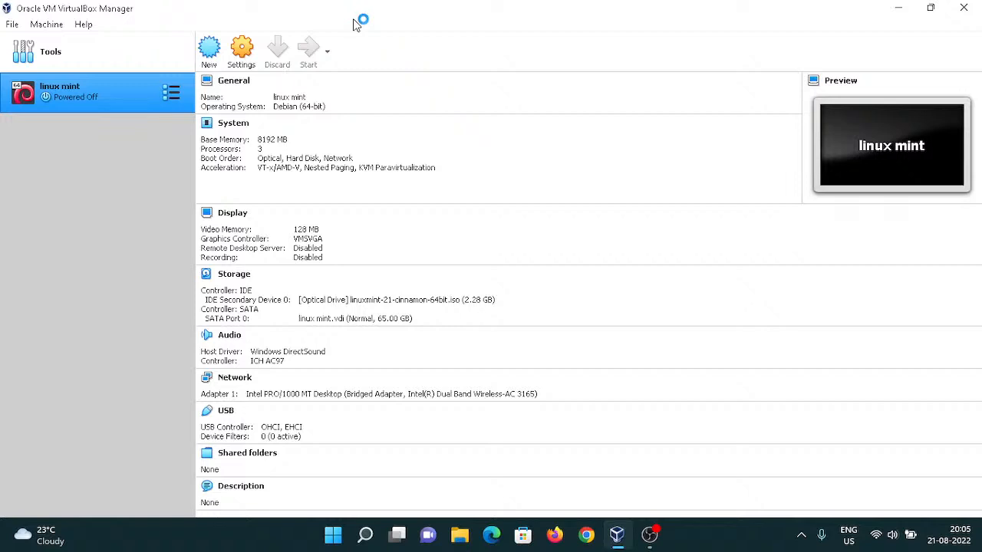
Switch to OBS and set the streaming bitrate to 14000 Kbps, saving the output settings.
{"action": "left_click", "coordinate": [651, 537]}
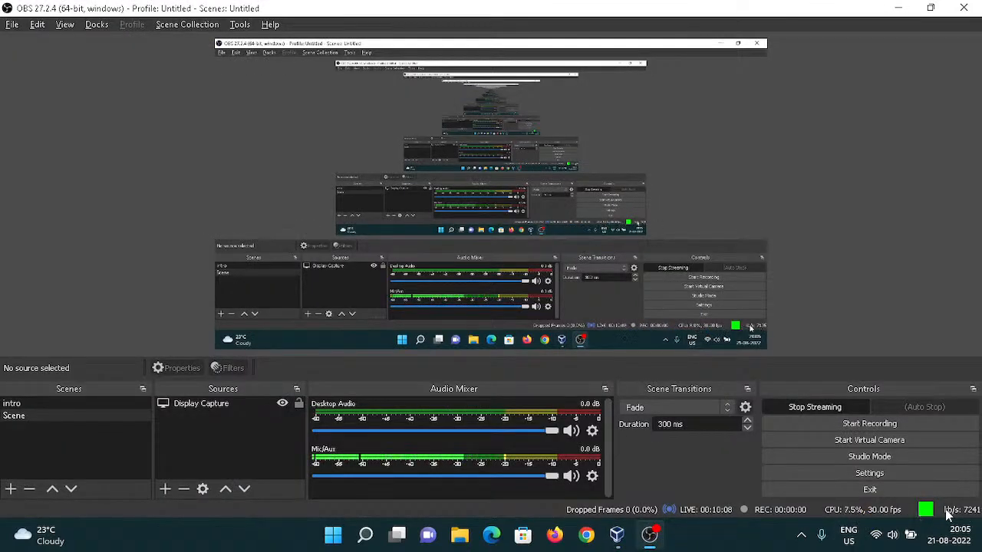
{"action": "left_click", "coordinate": [895, 470]}
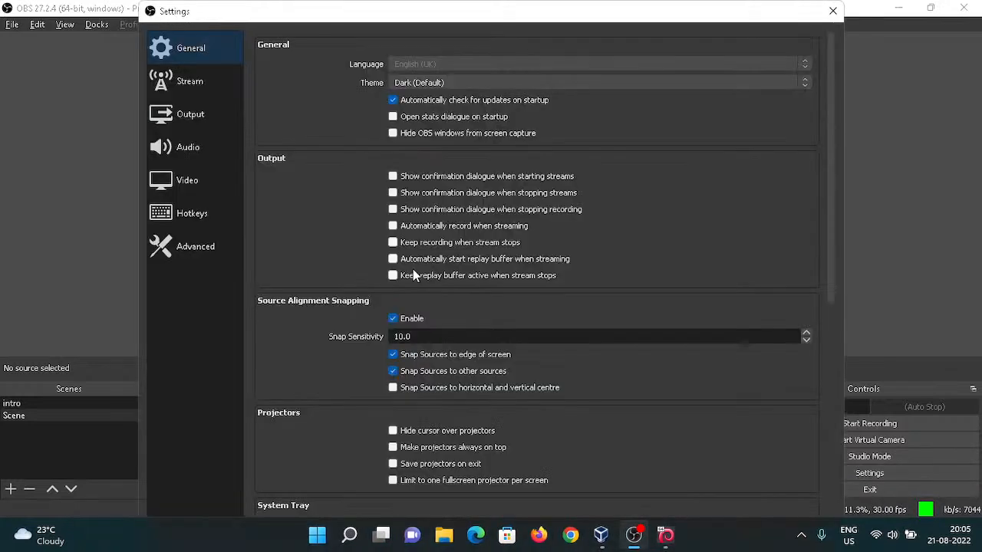
{"action": "left_click", "coordinate": [175, 119]}
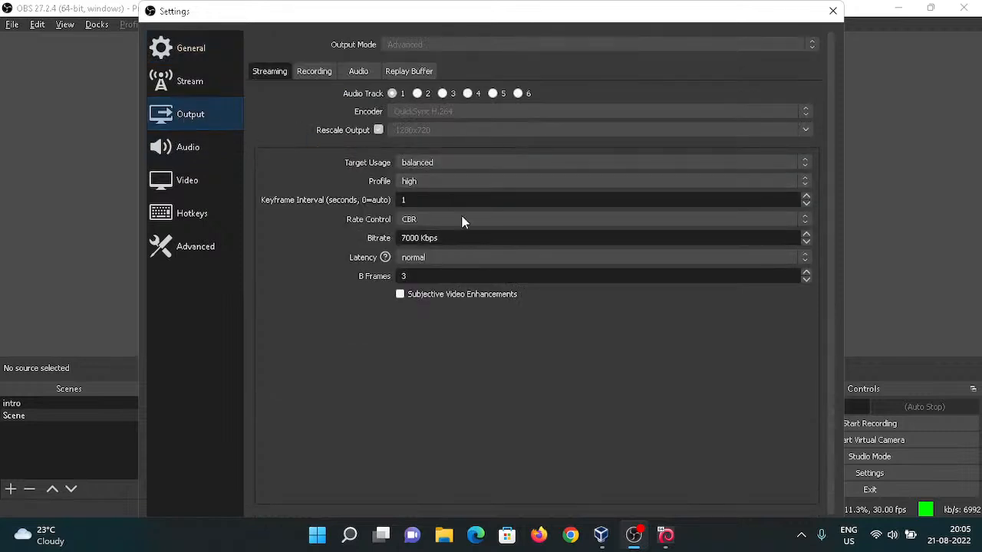
{"action": "left_click_drag", "start_coordinate": [456, 239], "coordinate": [369, 235]}
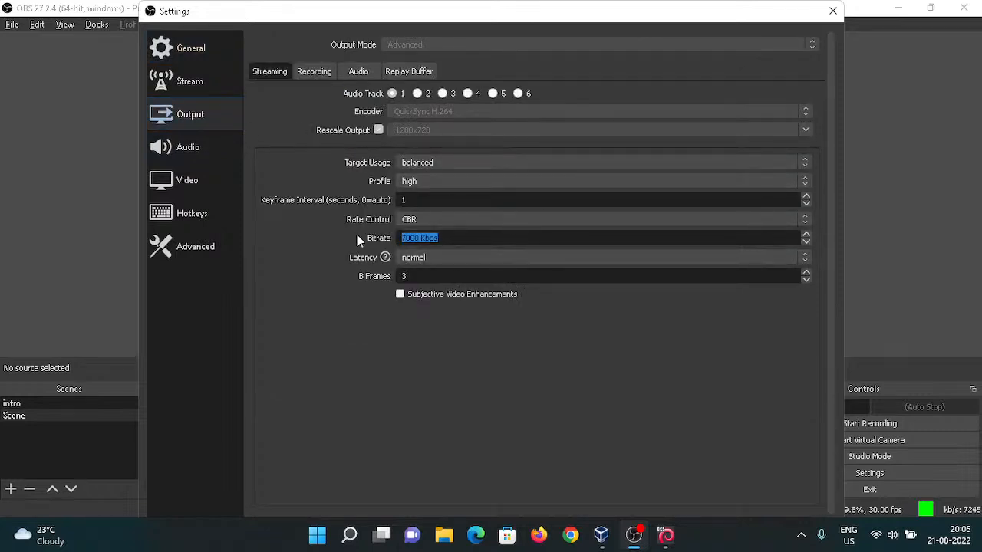
{"action": "type", "text": "14000"}
{"action": "left_click", "coordinate": [833, 11]}
{"action": "left_click", "coordinate": [471, 301]}
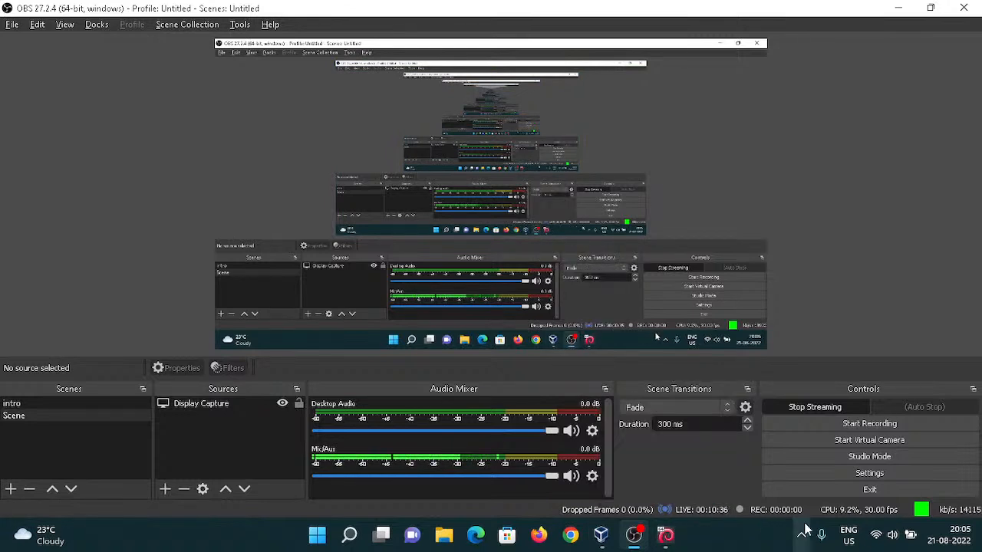
Open the OBS output settings, set the streaming keyframe interval to 0, and close the settings window.
{"action": "left_click", "coordinate": [871, 472]}
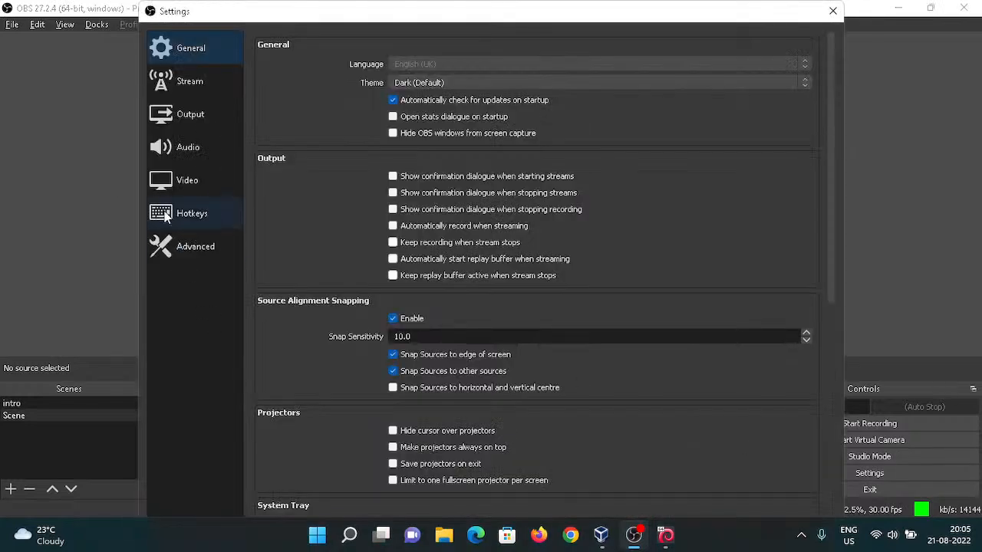
{"action": "left_click", "coordinate": [202, 124]}
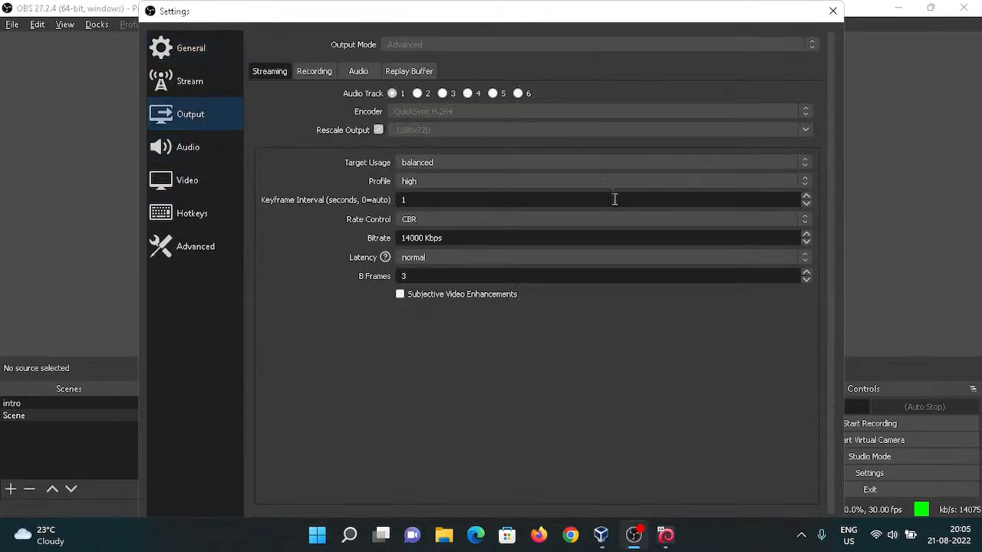
{"action": "type", "text": "0"}
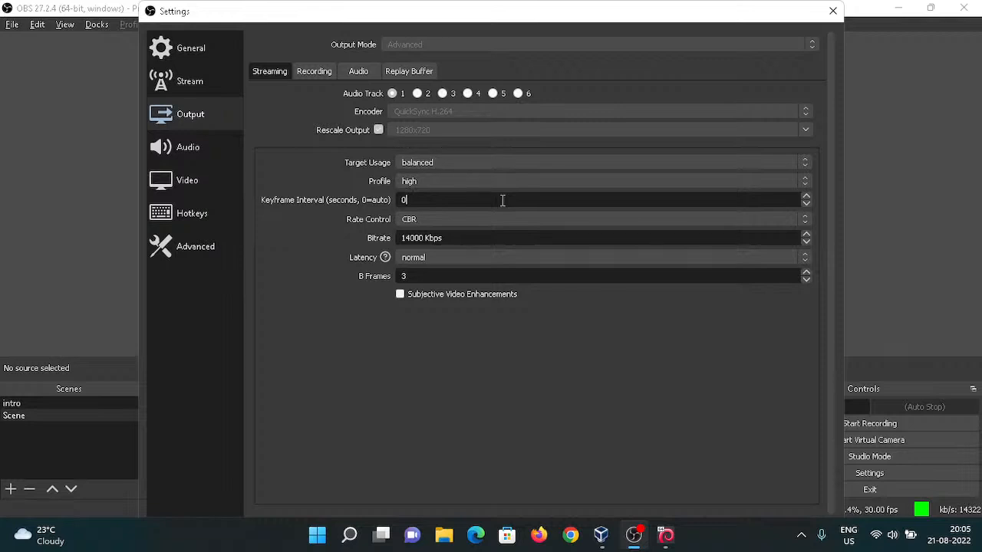
{"action": "left_click", "coordinate": [832, 12]}
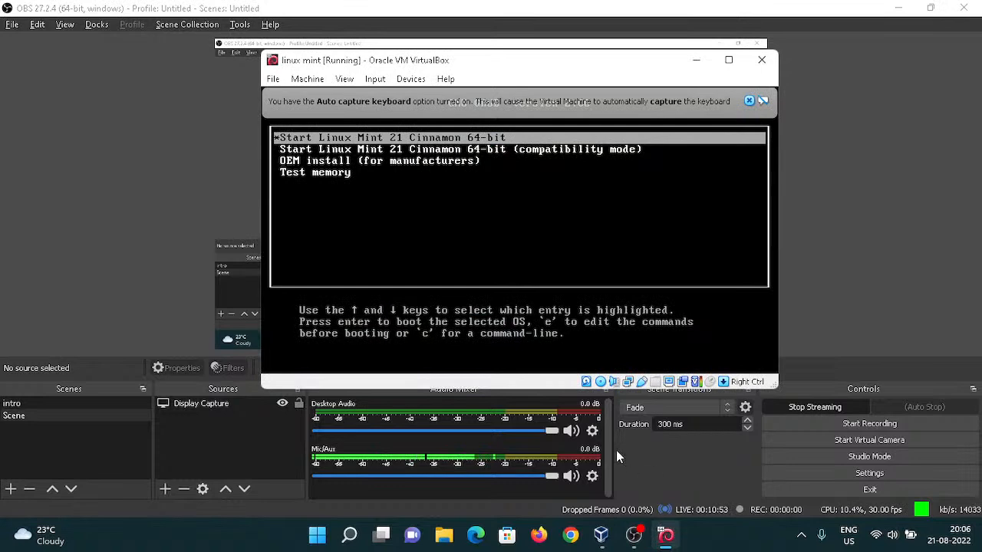
Maximize the VM window, dismiss the capture notice, and boot the Start Linux Mint 21 Cinnamon 64-bit entry.
{"action": "left_click", "coordinate": [730, 61]}
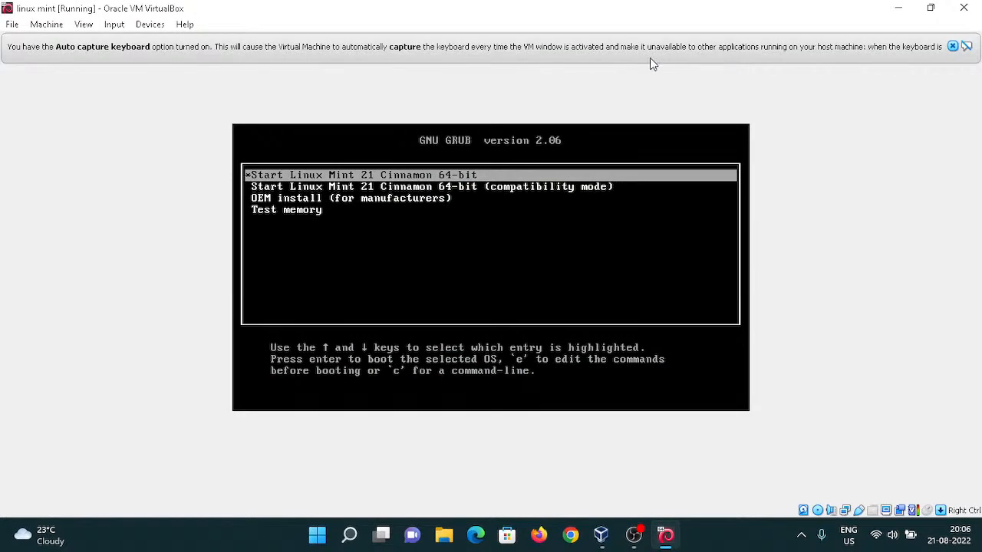
{"action": "left_click", "coordinate": [952, 47]}
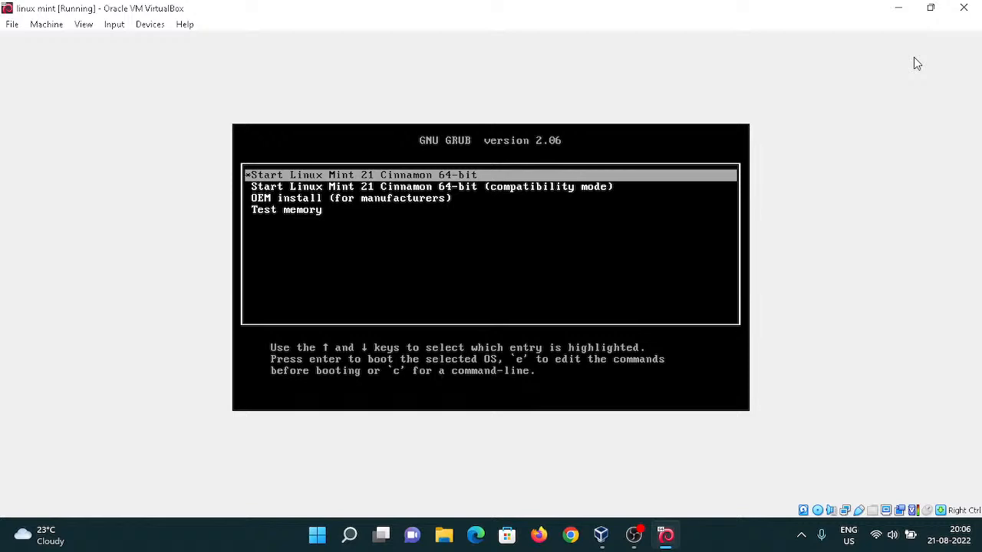
{"action": "key", "text": "Down"}
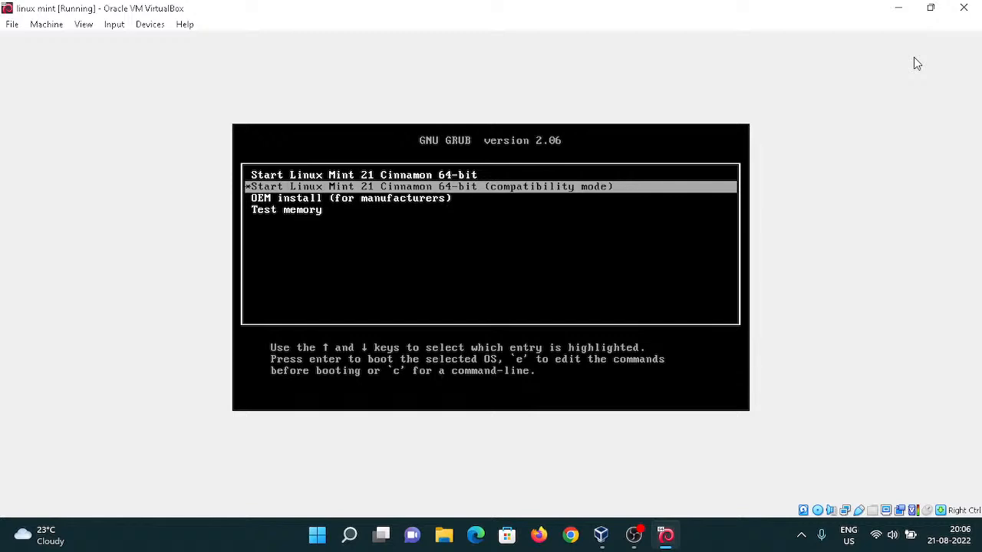
{"action": "key", "text": "Down"}
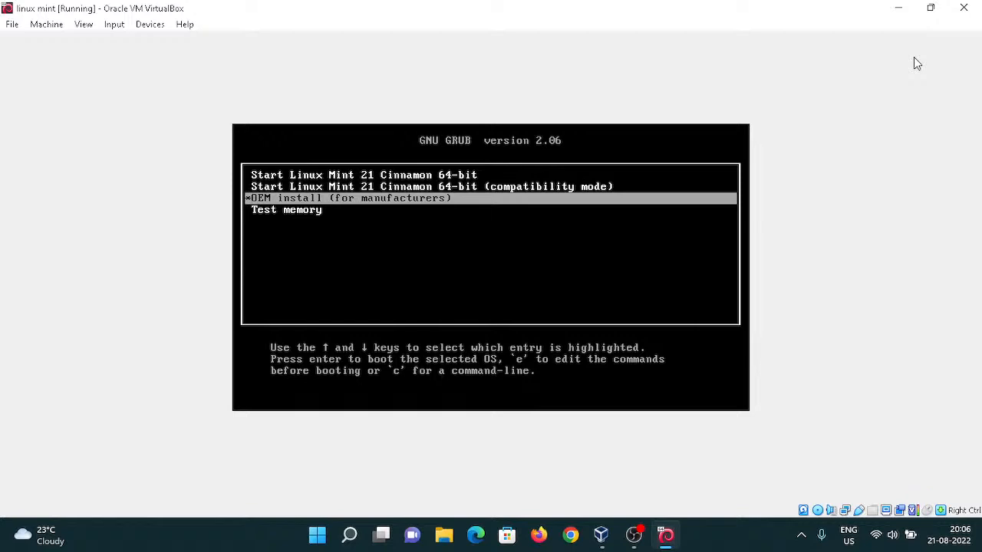
{"action": "key", "text": "Down"}
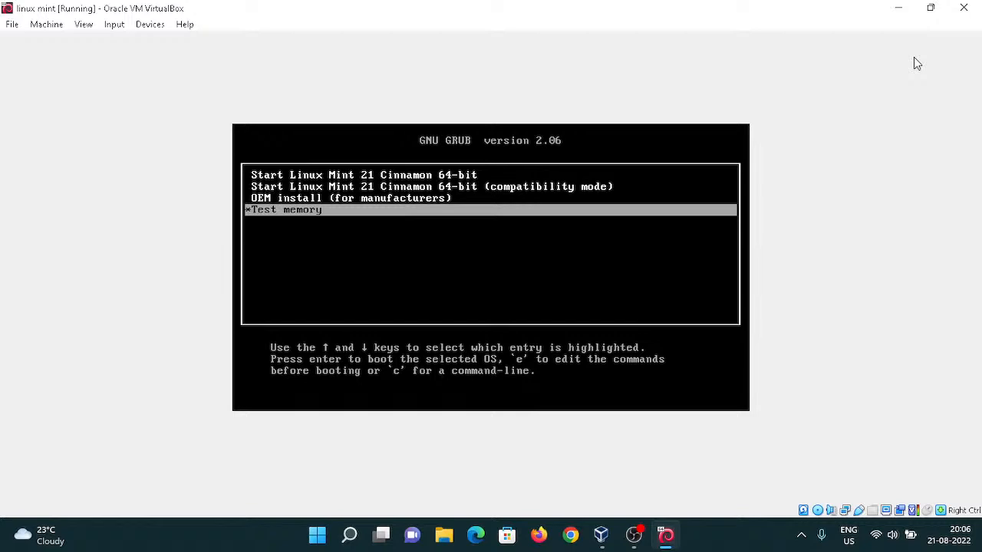
{"action": "key", "text": "Up"}
{"action": "key", "text": "Up"}
{"action": "key", "text": "Up"}
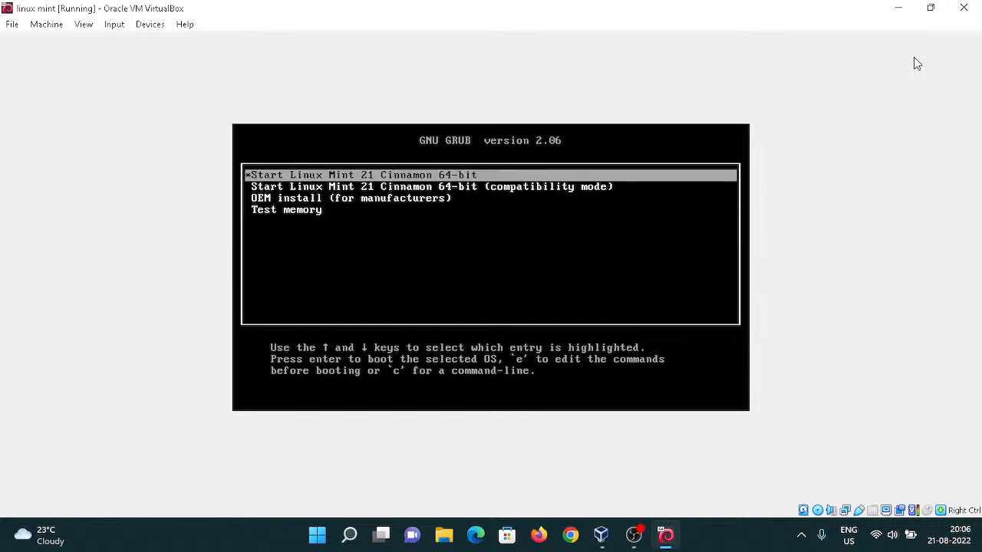
{"action": "key", "text": "Return"}
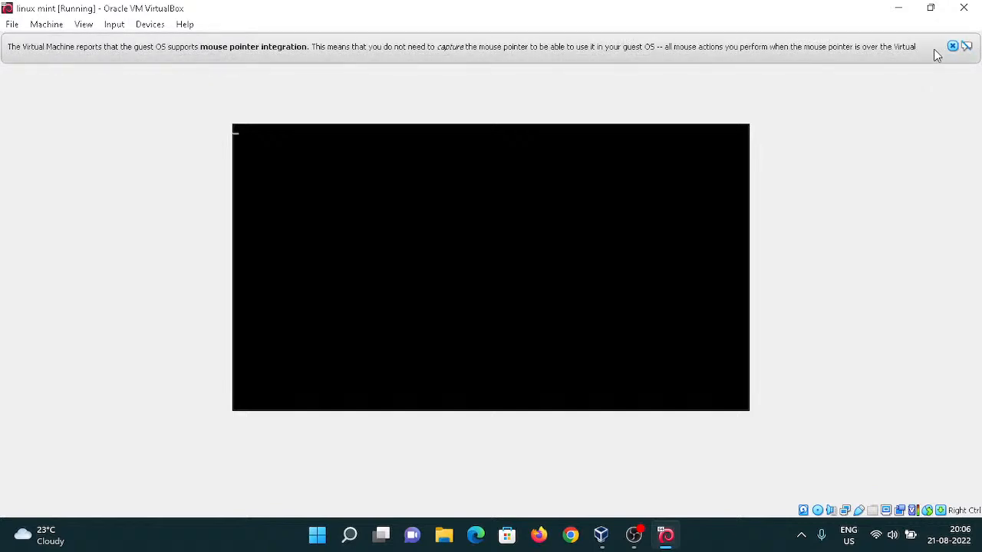
Dismiss the VM's mouse integration and connection notices, then launch Install Linux Mint on the live desktop.
{"action": "left_click", "coordinate": [959, 47]}
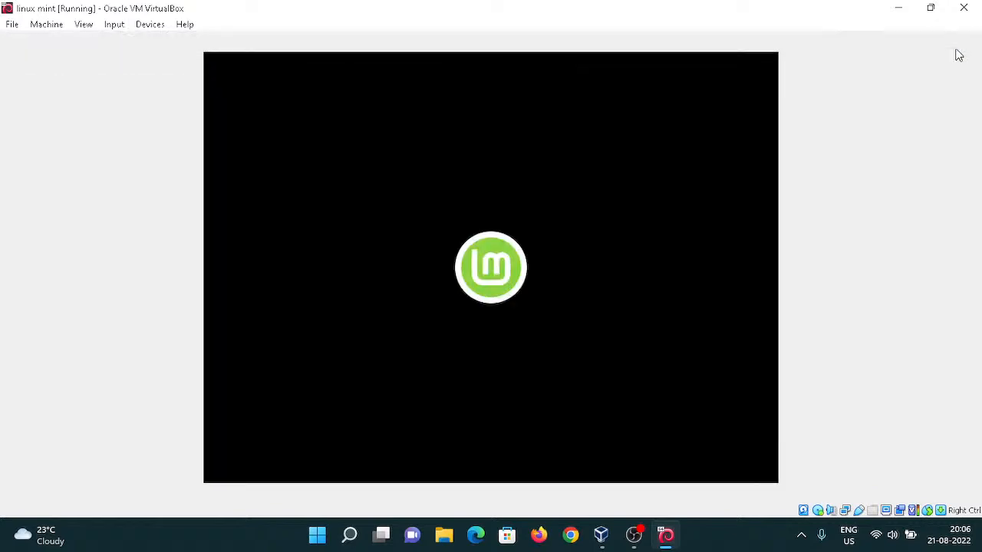
{"action": "left_click", "coordinate": [637, 539]}
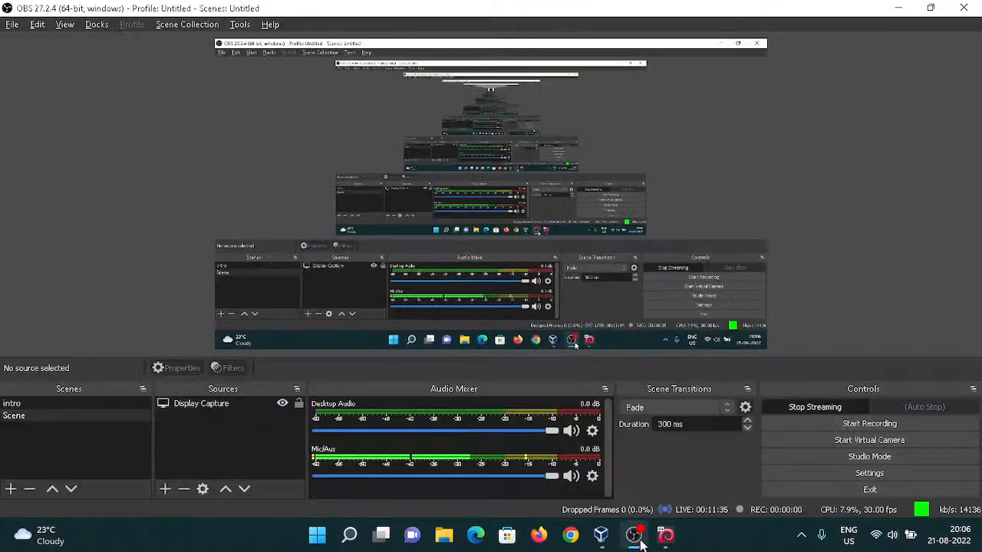
{"action": "left_click", "coordinate": [642, 543]}
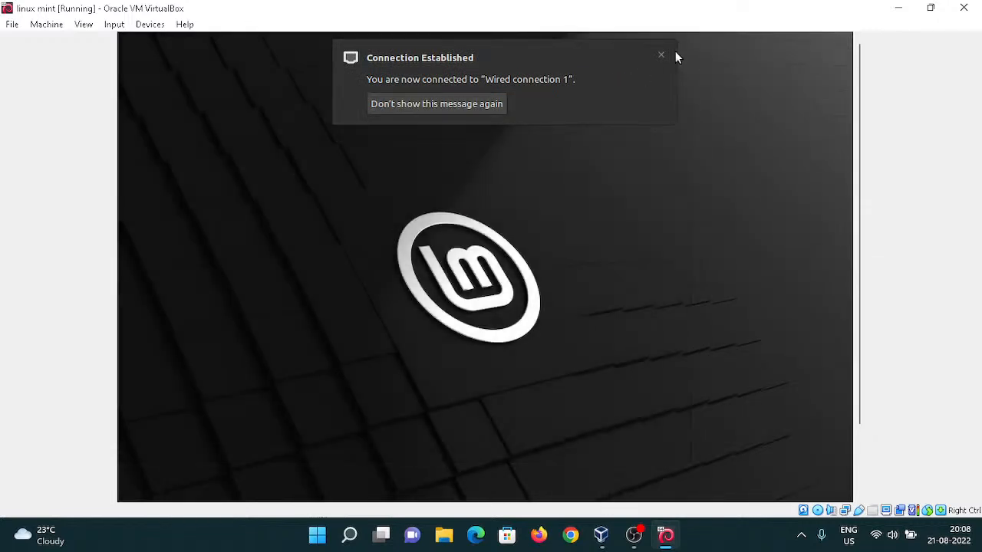
{"action": "left_click", "coordinate": [661, 55]}
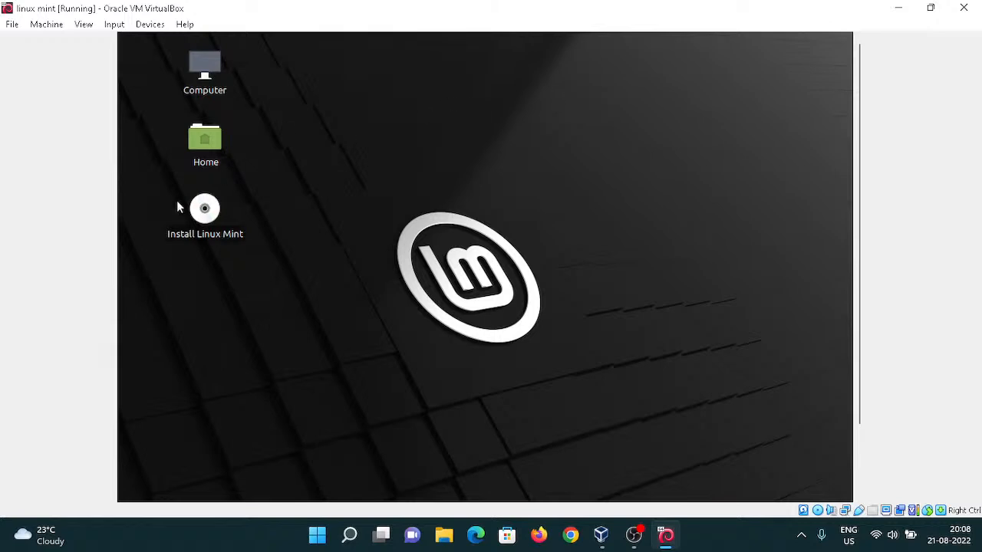
{"action": "left_click", "coordinate": [213, 215]}
{"action": "double_click", "coordinate": [214, 216]}
Close the virtual machine, choosing to power off the machine.
{"action": "left_click", "coordinate": [964, 8]}
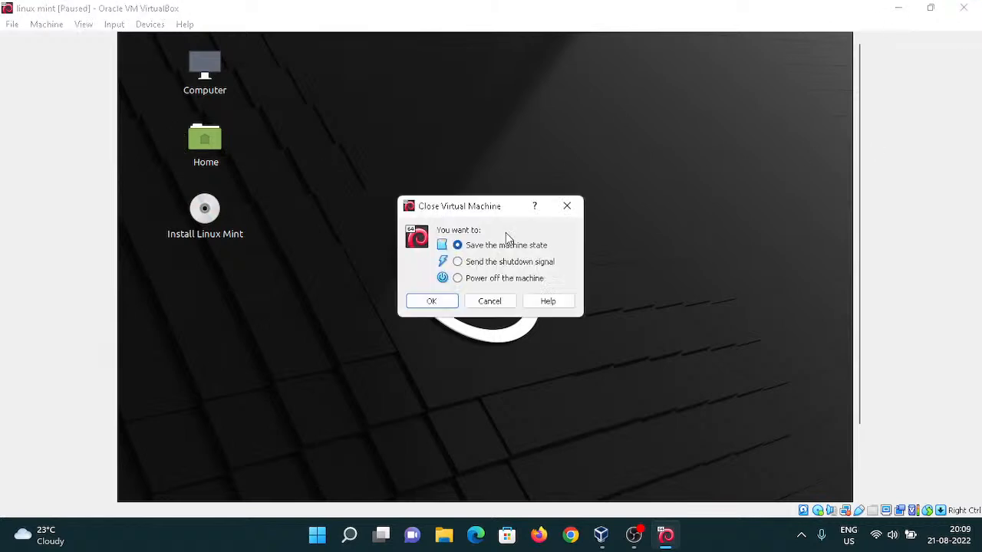
{"action": "left_click", "coordinate": [477, 286]}
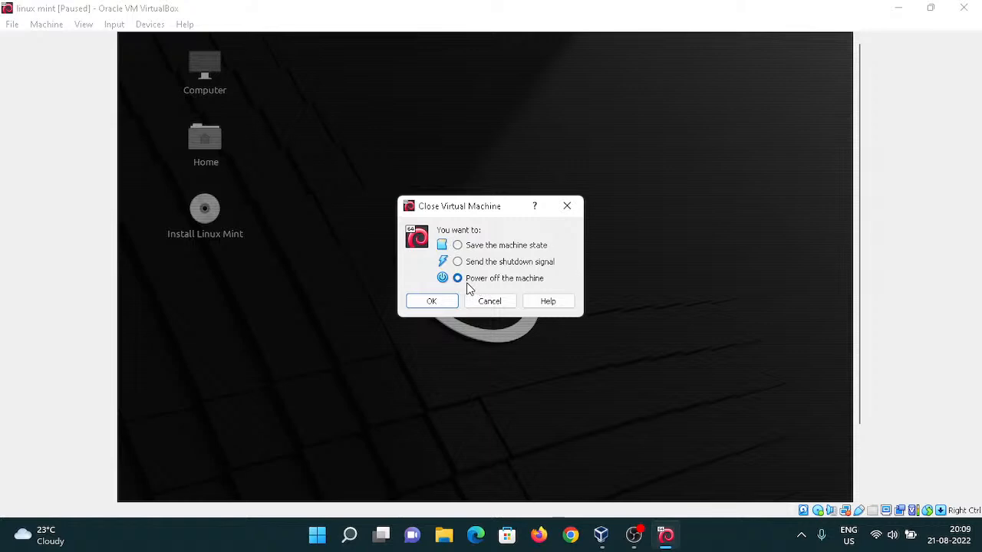
{"action": "left_click", "coordinate": [431, 301]}
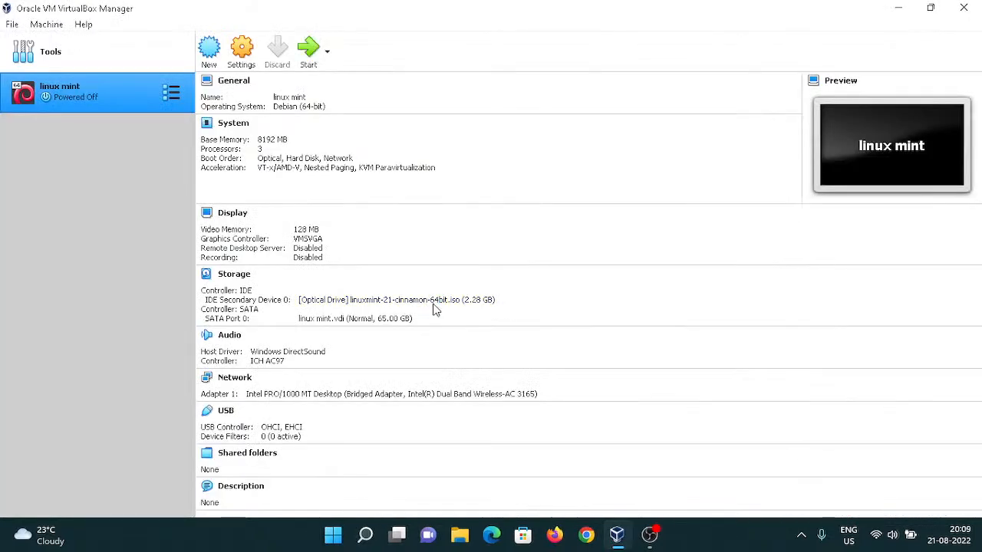
Close VirtualBox Manager, return to OBS, and check process resource usage in Task Manager.
{"action": "left_click", "coordinate": [964, 10]}
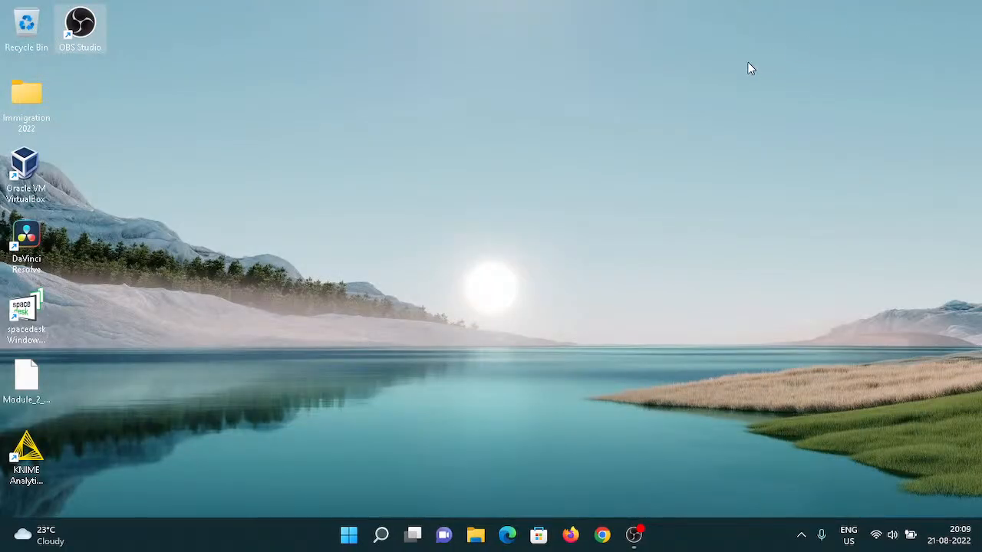
{"action": "left_click", "coordinate": [641, 546]}
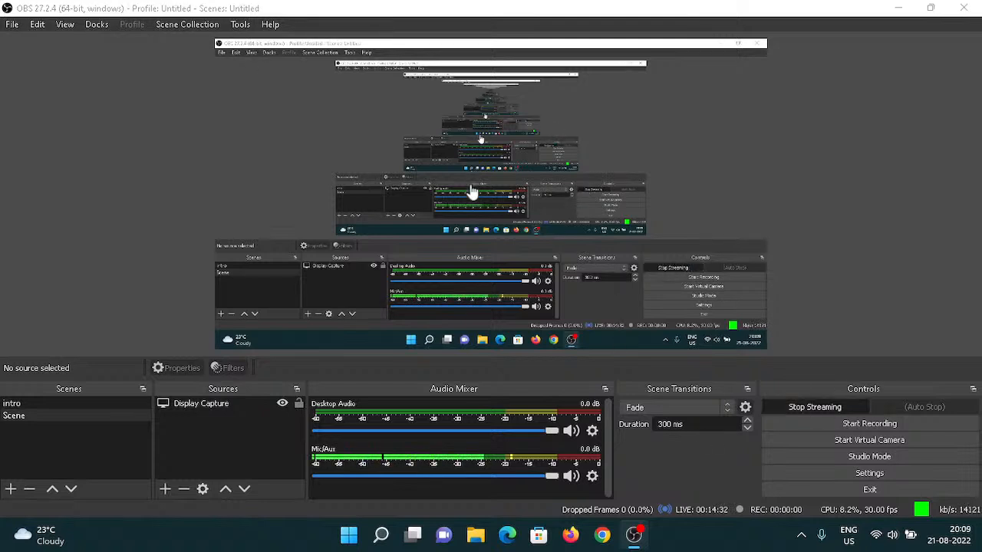
{"action": "key", "text": "ctrl+shift+Escape"}
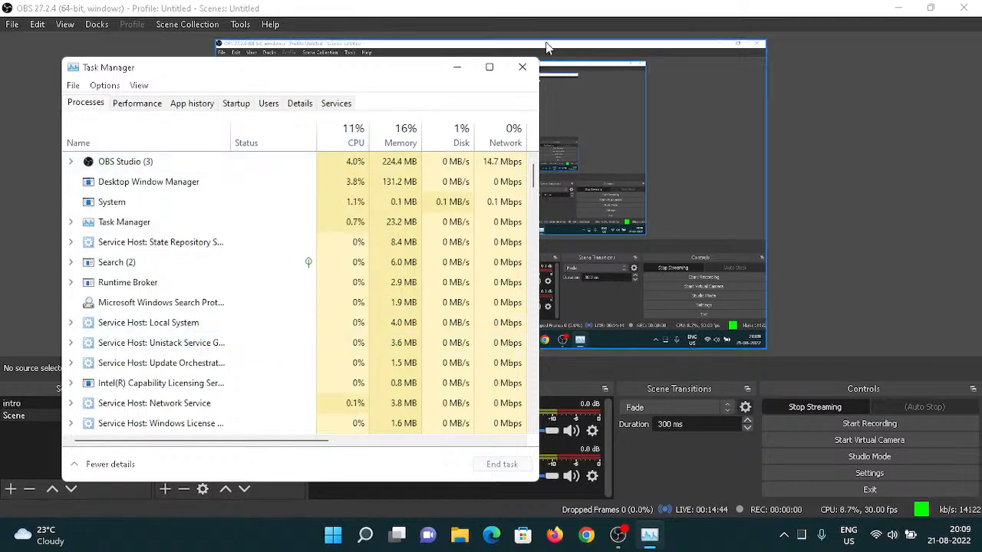
{"action": "left_click", "coordinate": [522, 69]}
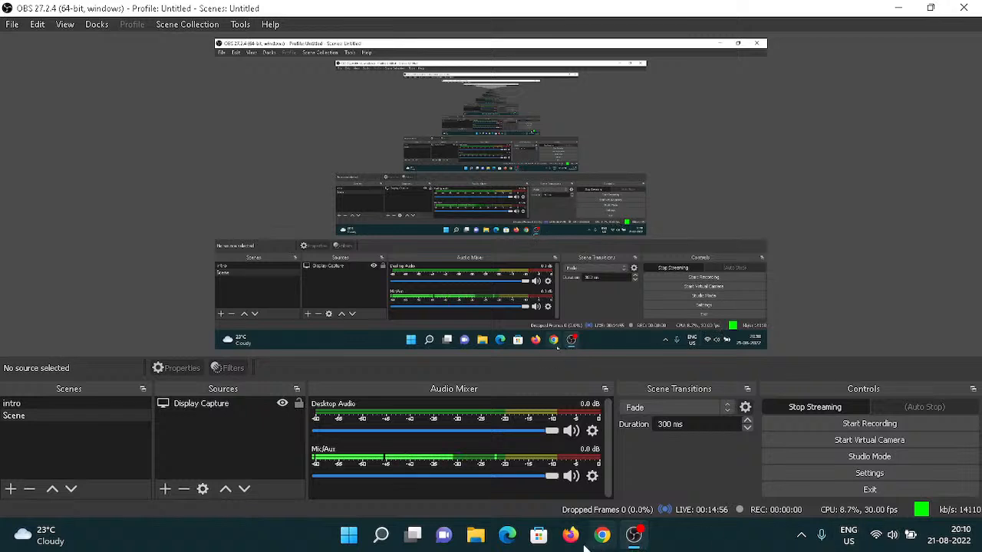
Search Windows for cleanup and open the Delete temporary files storage settings.
{"action": "key", "text": "super"}
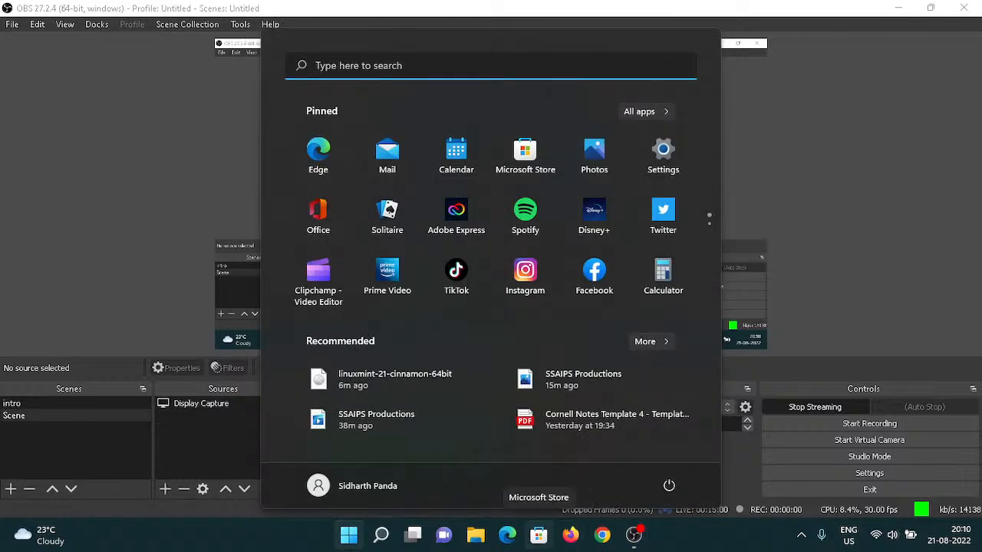
{"action": "key", "text": "super"}
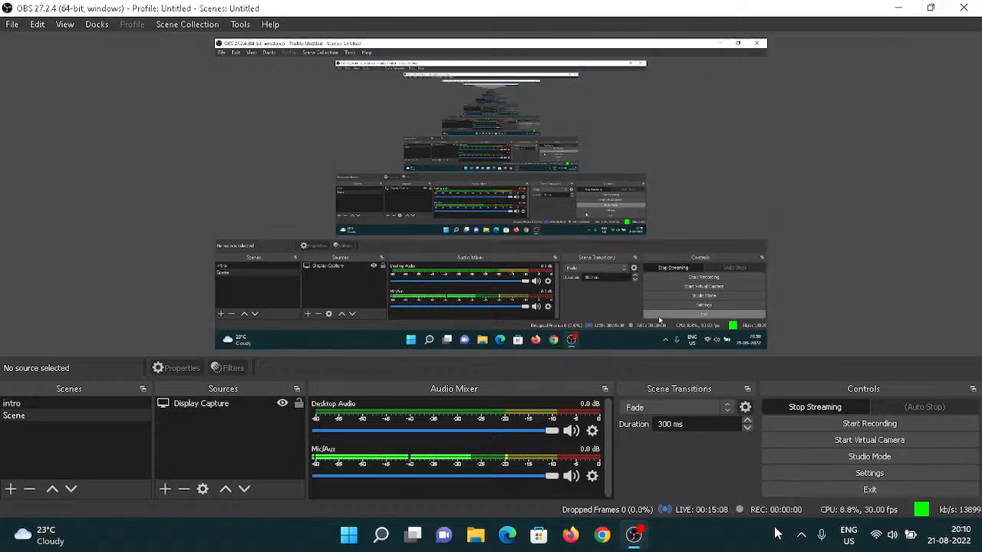
{"action": "key", "text": "super"}
{"action": "type", "text": "s"}
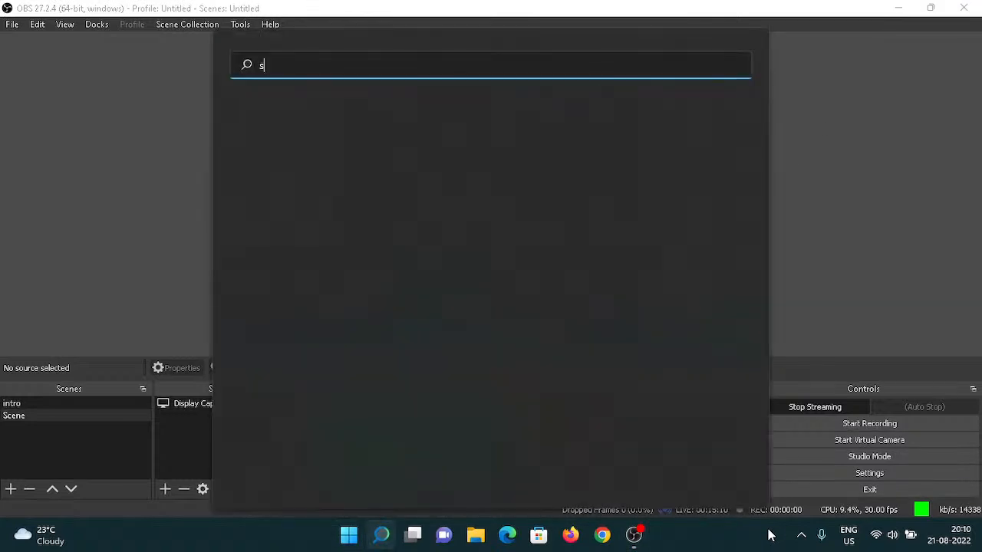
{"action": "key", "text": "BackSpace"}
{"action": "type", "text": "clean"}
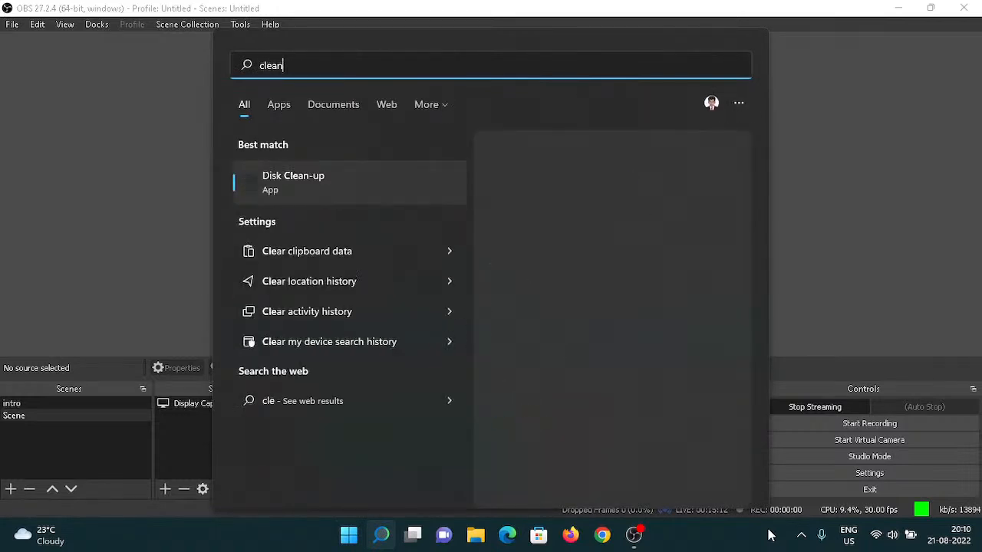
{"action": "type", "text": "up"}
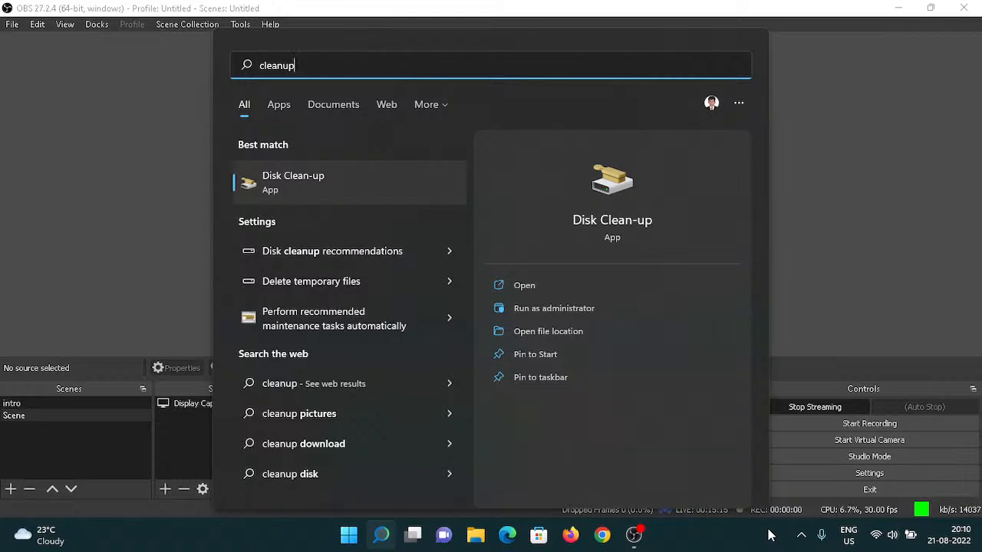
{"action": "key", "text": "Down"}
{"action": "key", "text": "Down"}
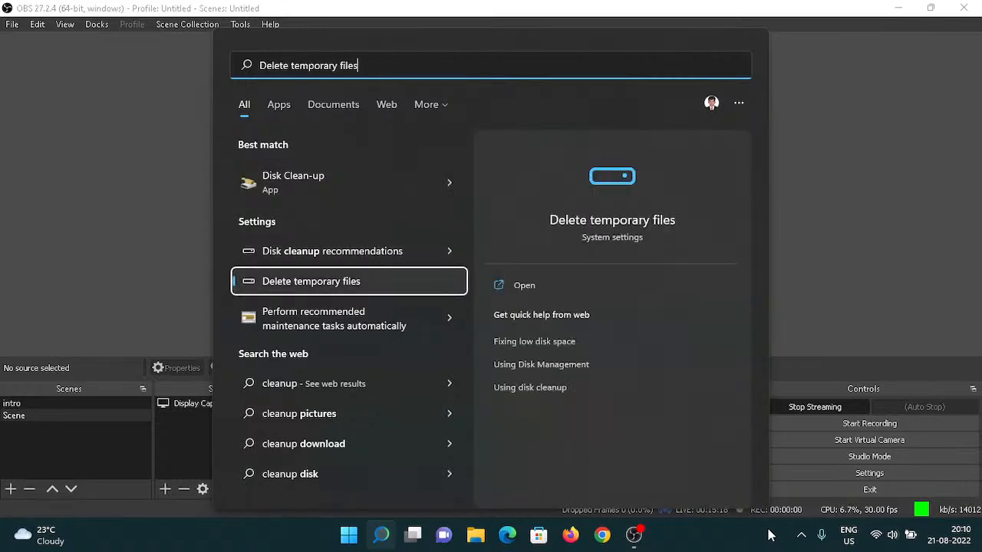
{"action": "key", "text": "Return"}
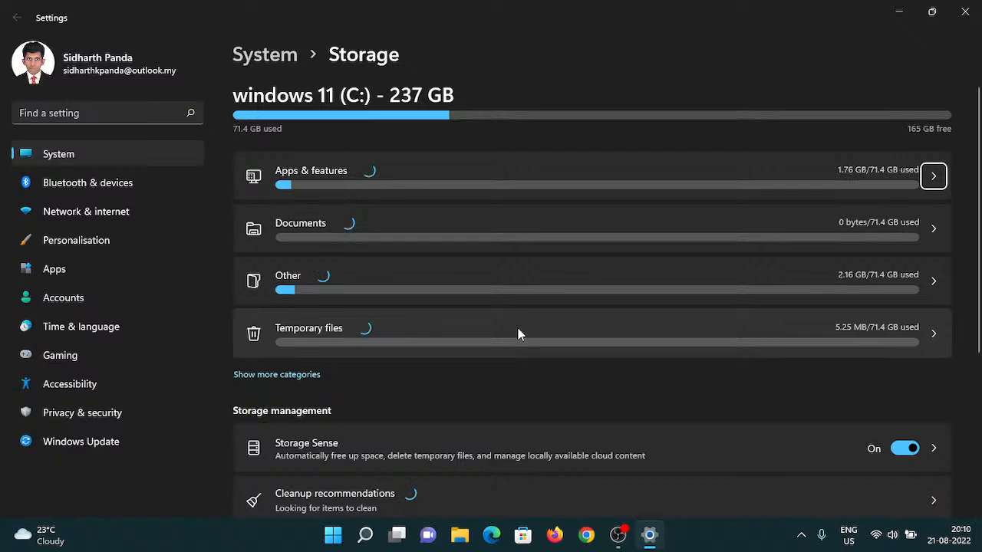
Review the storage management page and open the Temporary files category.
{"action": "scroll", "coordinate": [519, 335], "scroll_direction": "down", "scroll_amount": 1}
{"action": "scroll", "coordinate": [519, 335], "scroll_direction": "down", "scroll_amount": 1}
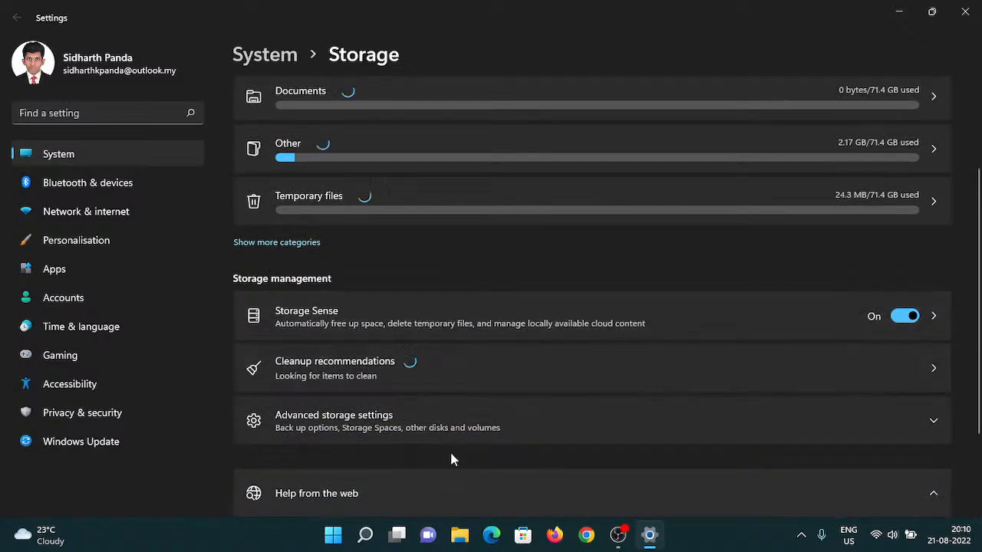
{"action": "scroll", "coordinate": [454, 427], "scroll_direction": "down", "scroll_amount": 2}
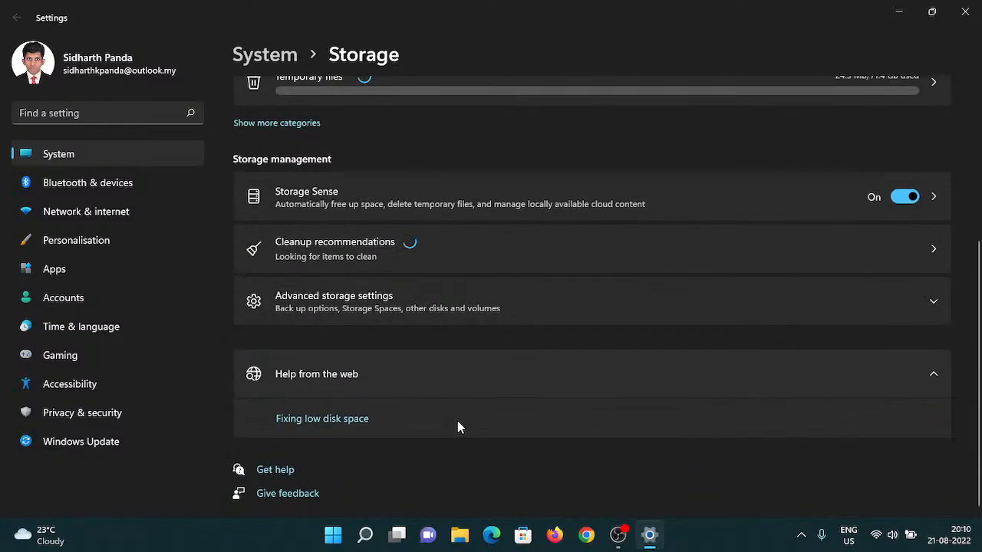
{"action": "scroll", "coordinate": [457, 422], "scroll_direction": "up", "scroll_amount": 4}
{"action": "scroll", "coordinate": [457, 428], "scroll_direction": "down", "scroll_amount": 3}
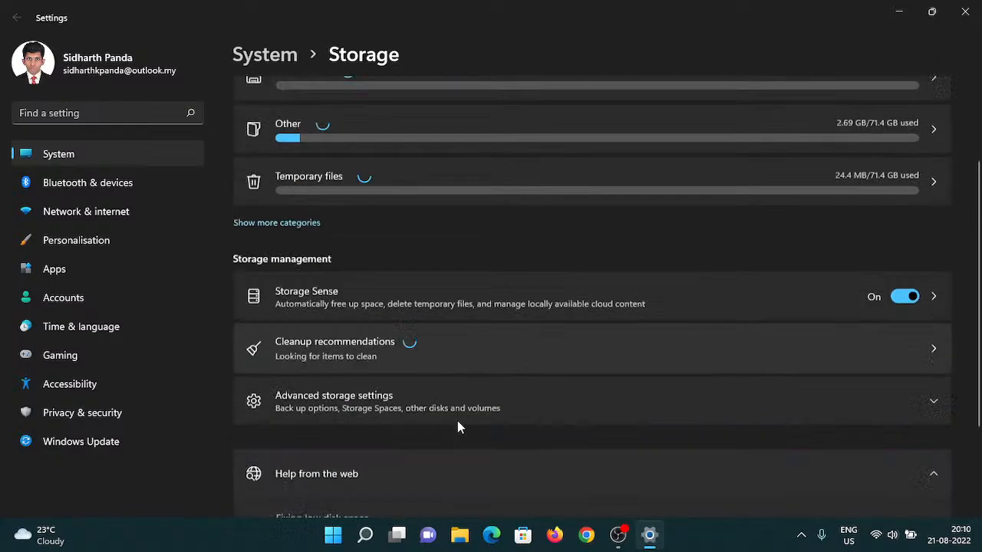
{"action": "scroll", "coordinate": [458, 427], "scroll_direction": "up", "scroll_amount": 3}
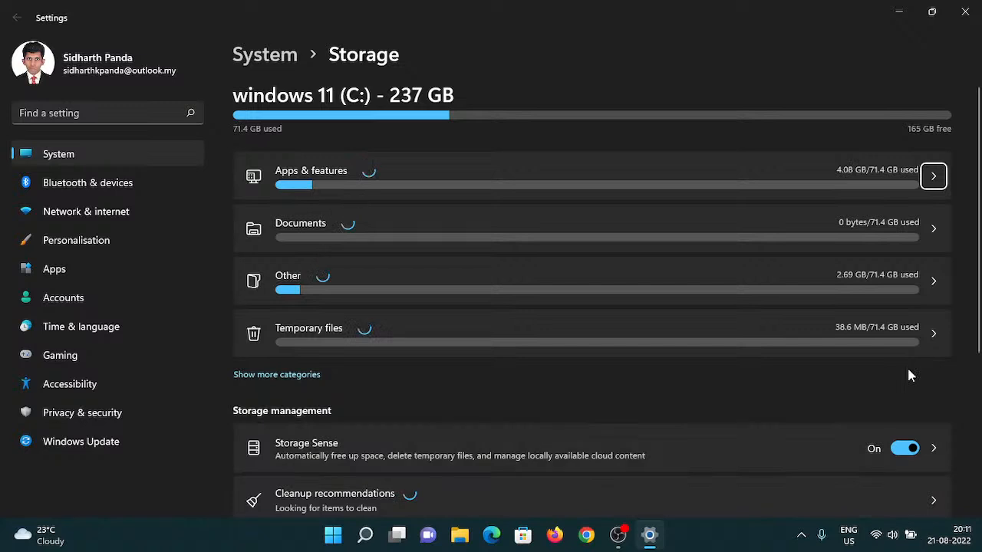
{"action": "left_click", "coordinate": [886, 334]}
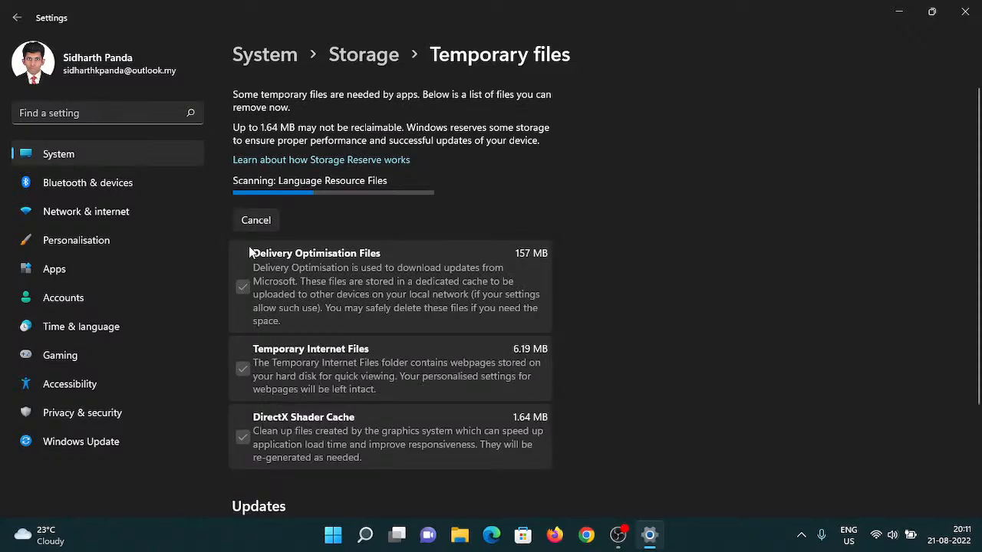
Review the list of removable temporary files, then switch back to OBS.
{"action": "scroll", "coordinate": [249, 244], "scroll_direction": "down", "scroll_amount": 2}
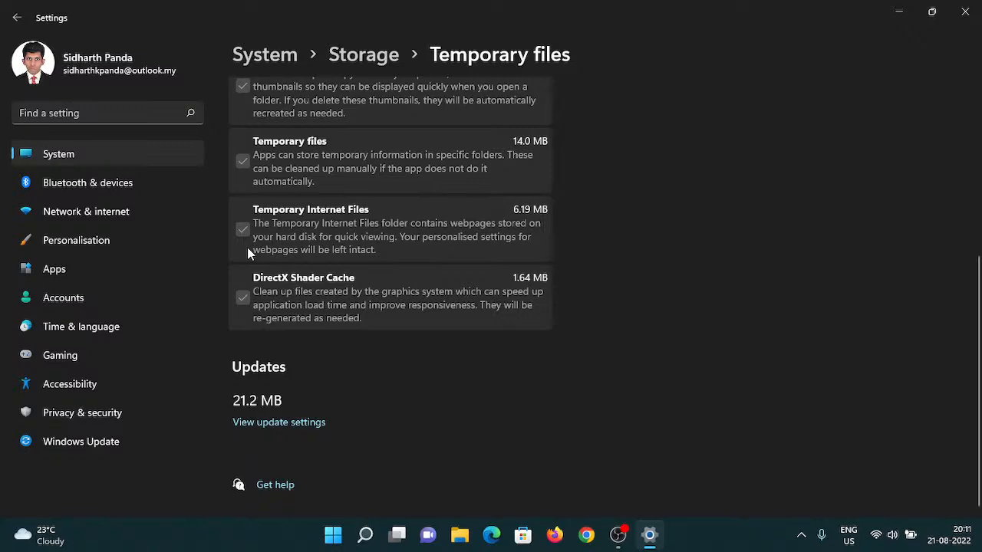
{"action": "scroll", "coordinate": [248, 247], "scroll_direction": "up", "scroll_amount": 4}
{"action": "scroll", "coordinate": [247, 247], "scroll_direction": "down", "scroll_amount": 2}
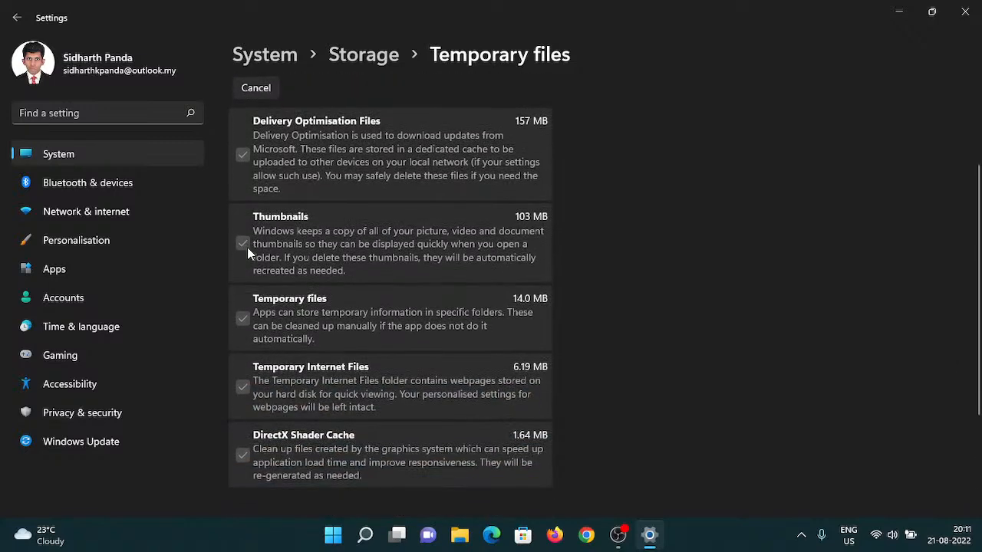
{"action": "scroll", "coordinate": [247, 251], "scroll_direction": "down", "scroll_amount": 2}
{"action": "scroll", "coordinate": [247, 252], "scroll_direction": "up", "scroll_amount": 4}
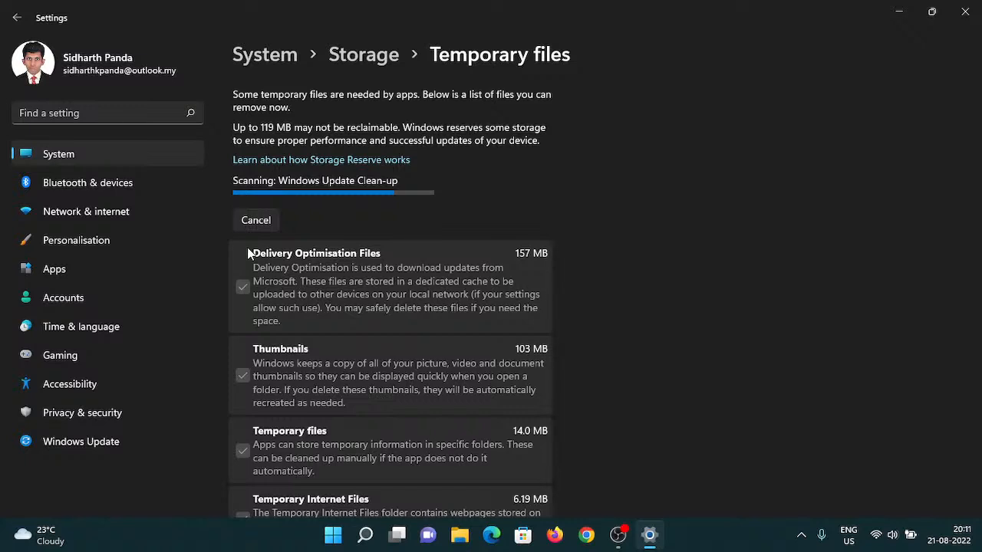
{"action": "scroll", "coordinate": [247, 249], "scroll_direction": "down", "scroll_amount": 5}
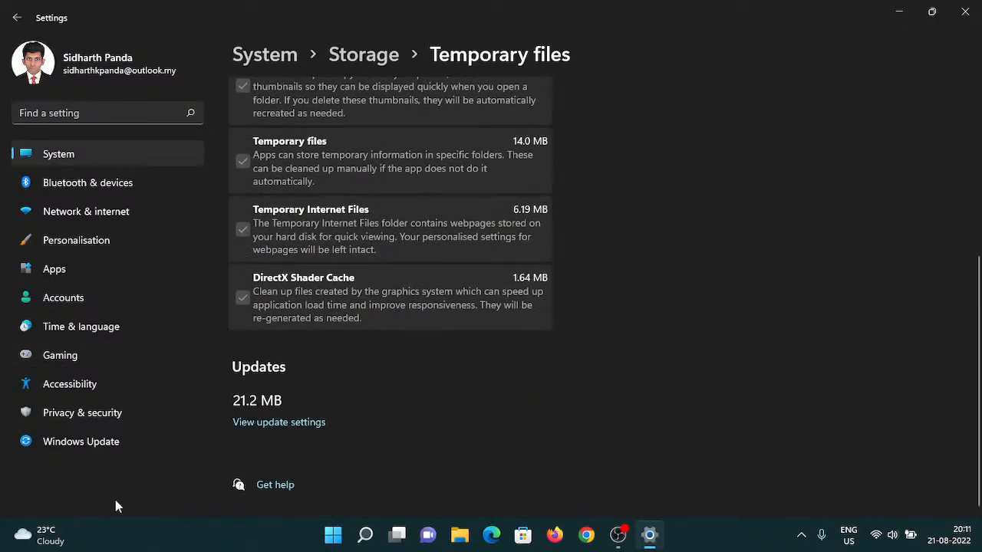
{"action": "left_click", "coordinate": [617, 535]}
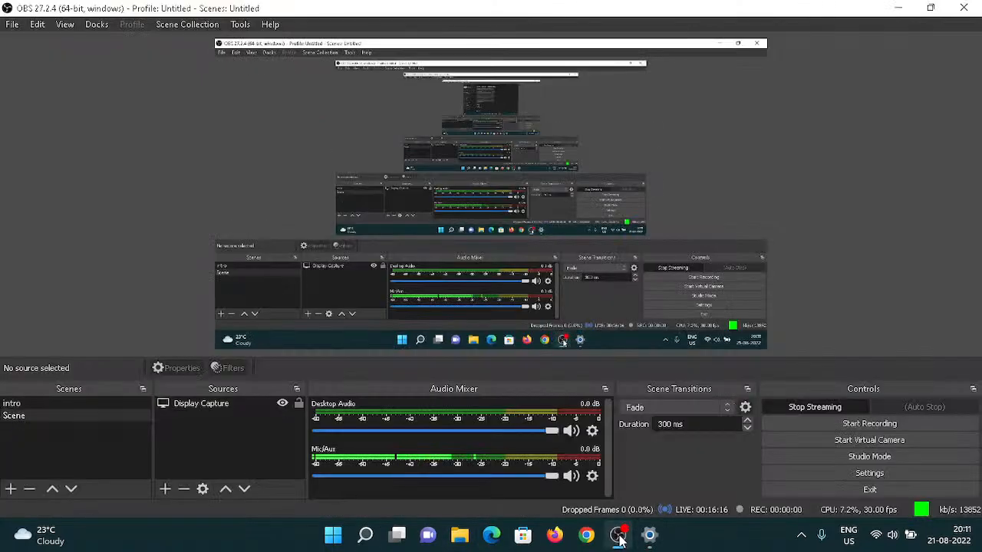